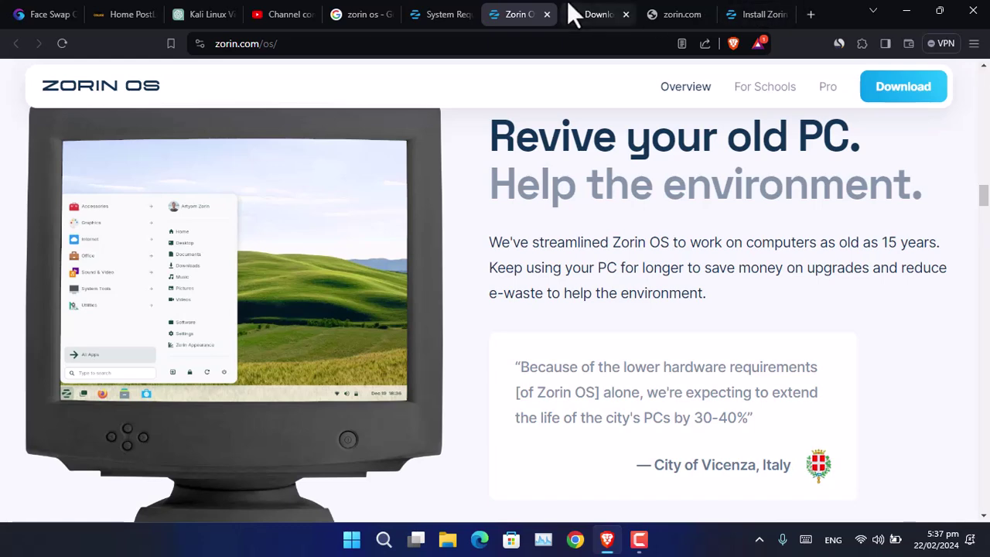
Show the Zorin OS download page with its Pro, Core and Lite comparison table.
click(573, 14)
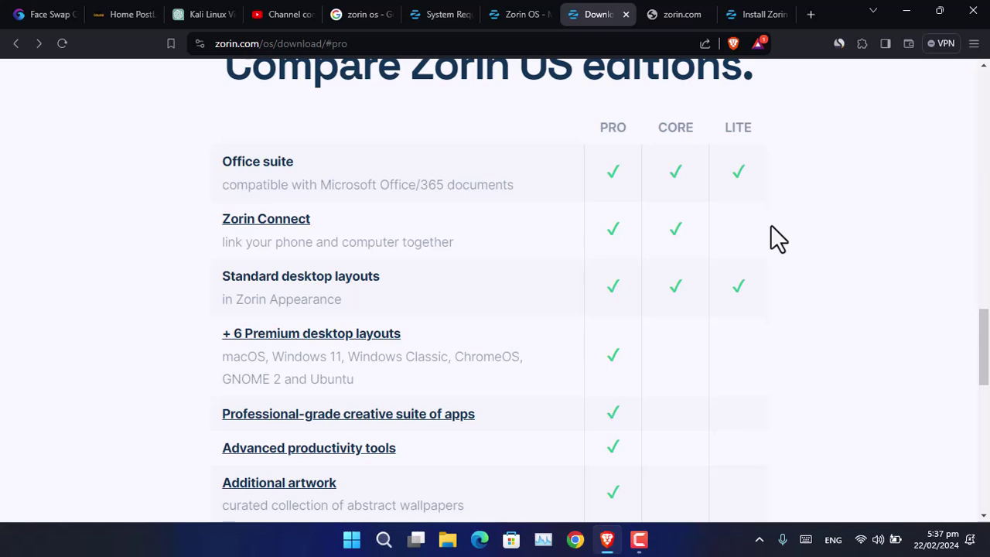
Review the Pro edition details and its Pro-only layouts, creative apps and productivity tools.
click(612, 130)
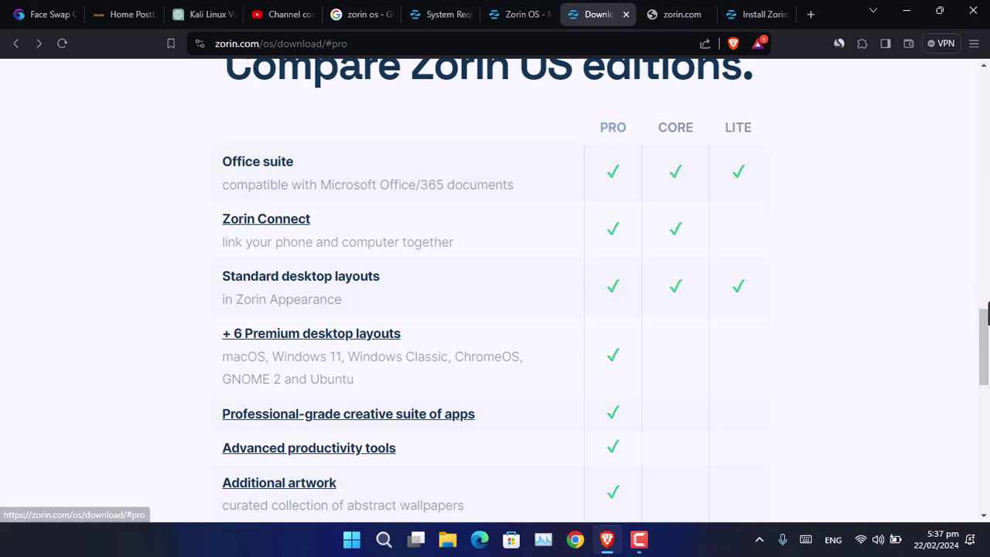
scroll(495, 294, down, 4)
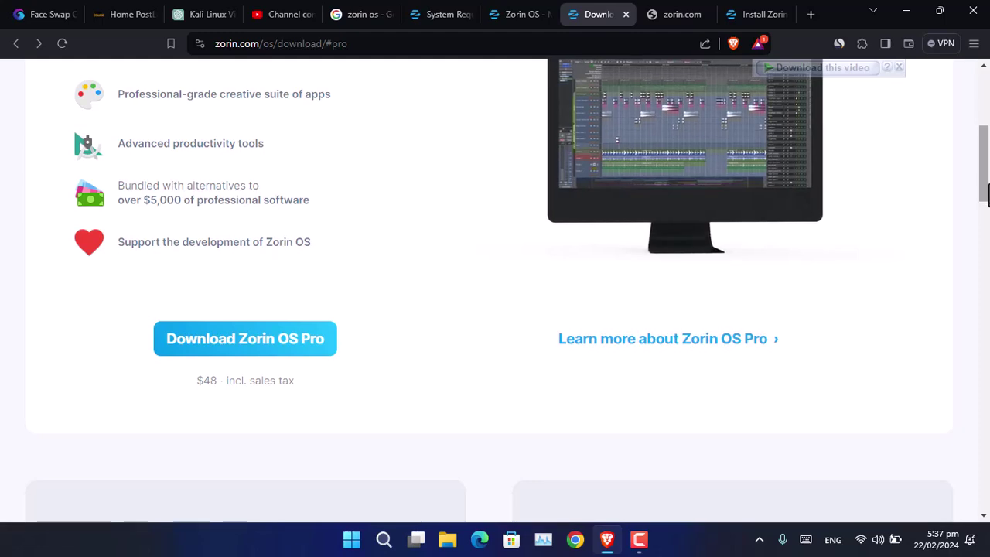
drag(988, 163, 987, 351)
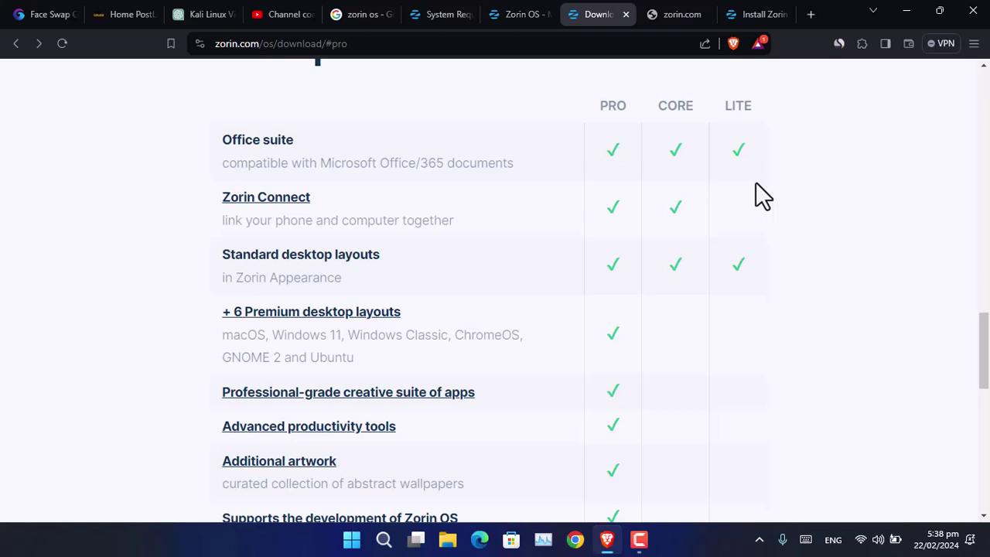
scroll(443, 325, down, 1)
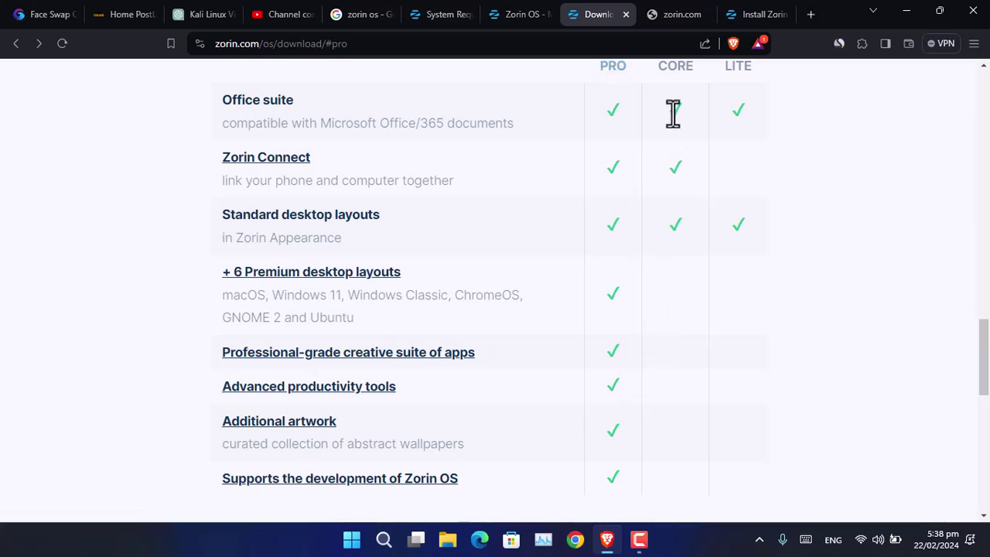
Highlight the minimum CPU, 1½ GB RAM and 15 GB Core storage requirements, then go back to downloads.
click(446, 11)
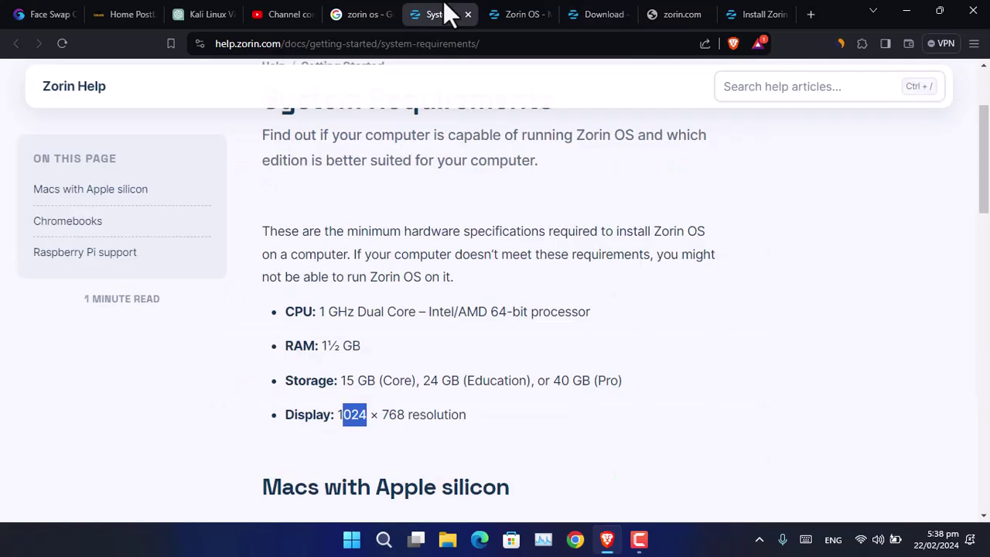
click(370, 301)
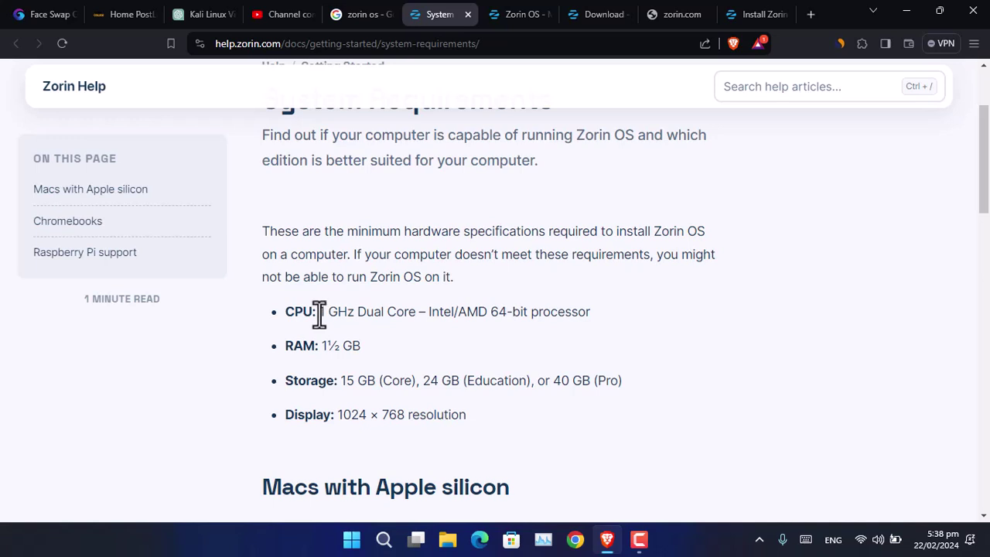
drag(319, 311, 412, 317)
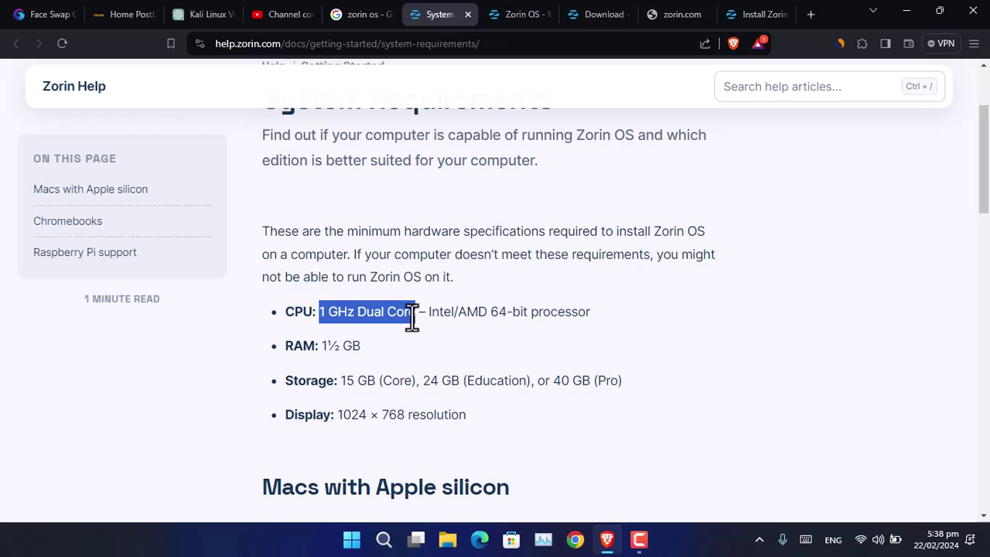
click(359, 349)
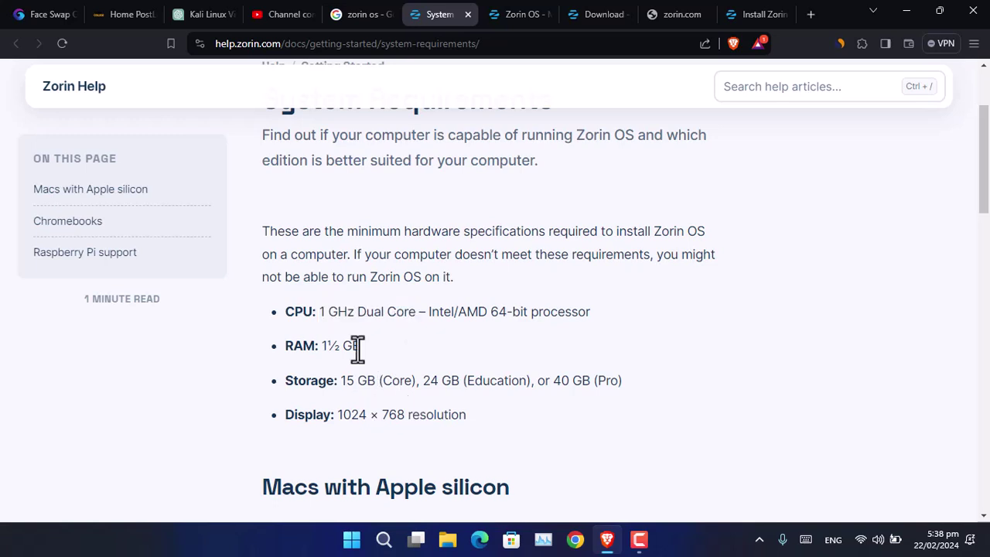
drag(358, 348, 322, 350)
drag(341, 380, 418, 391)
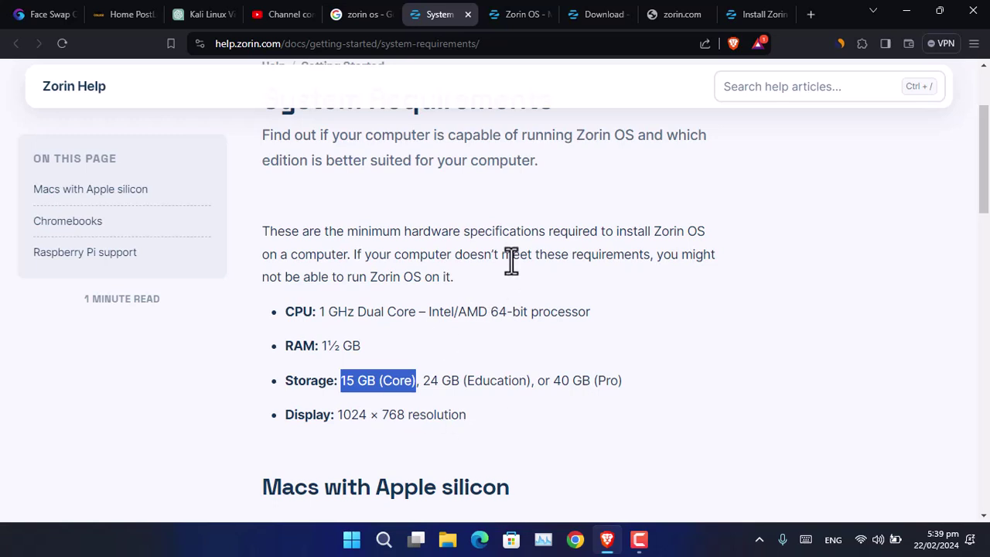
click(594, 15)
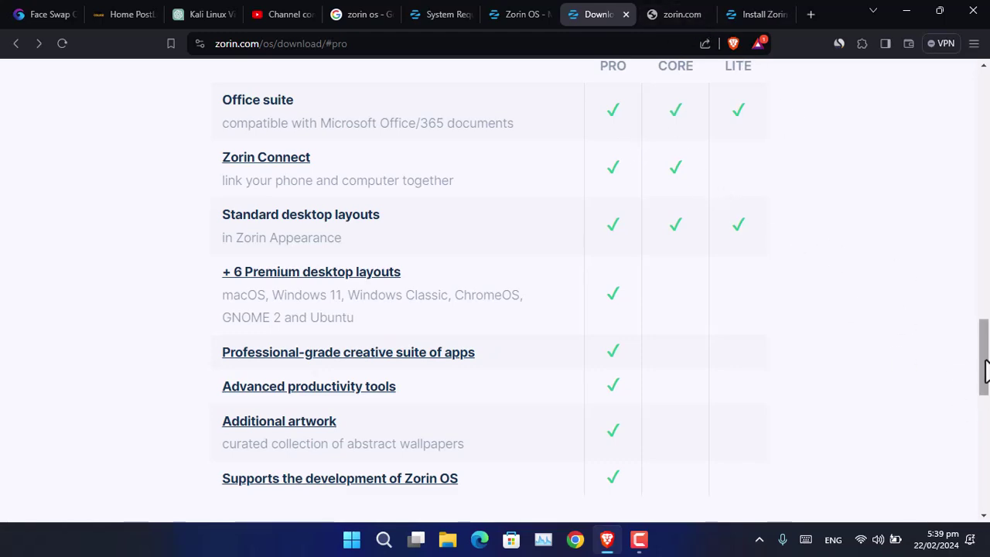
Start the free Zorin OS 17 Core download, skipping the newsletter and duplicate prompt, then close Brave.
drag(987, 394, 987, 242)
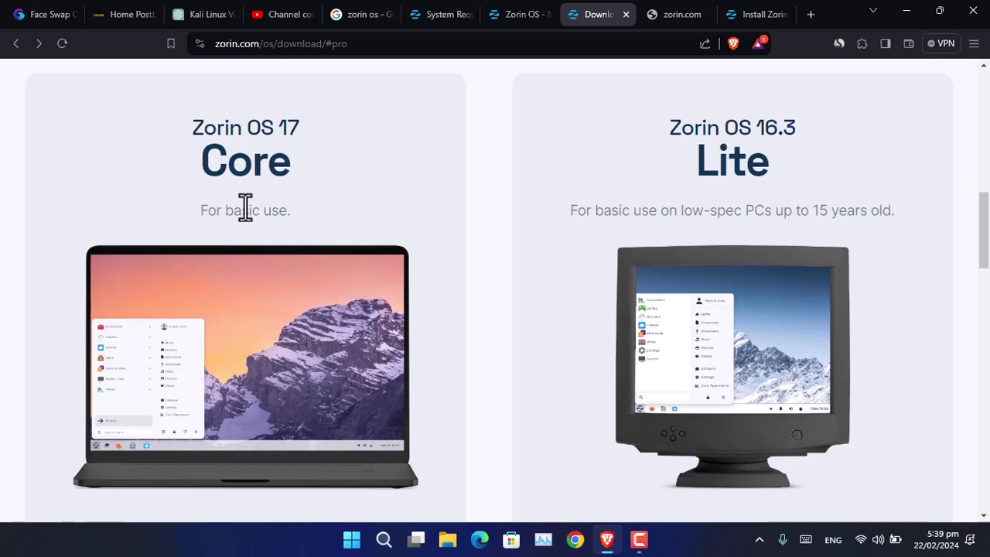
scroll(245, 207, down, 2)
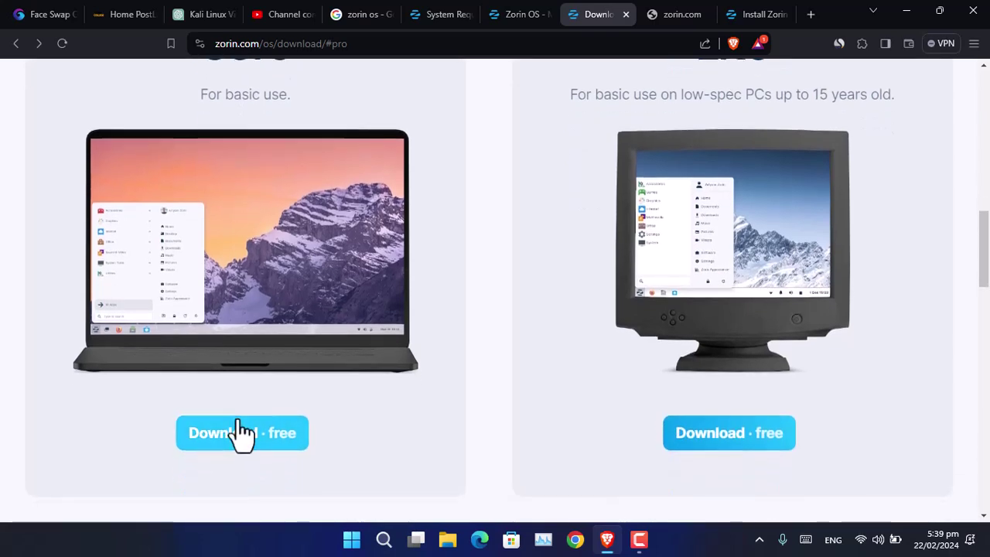
click(241, 434)
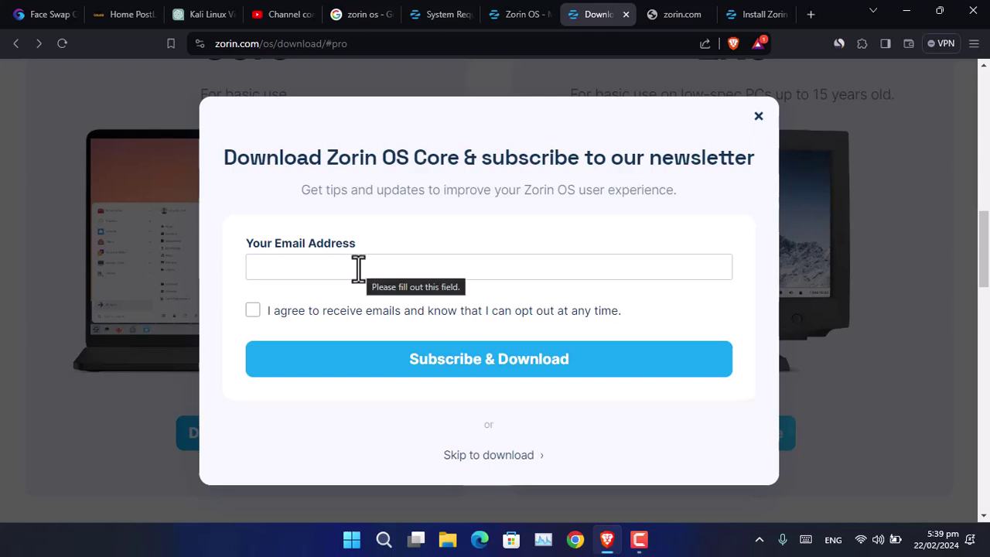
click(483, 460)
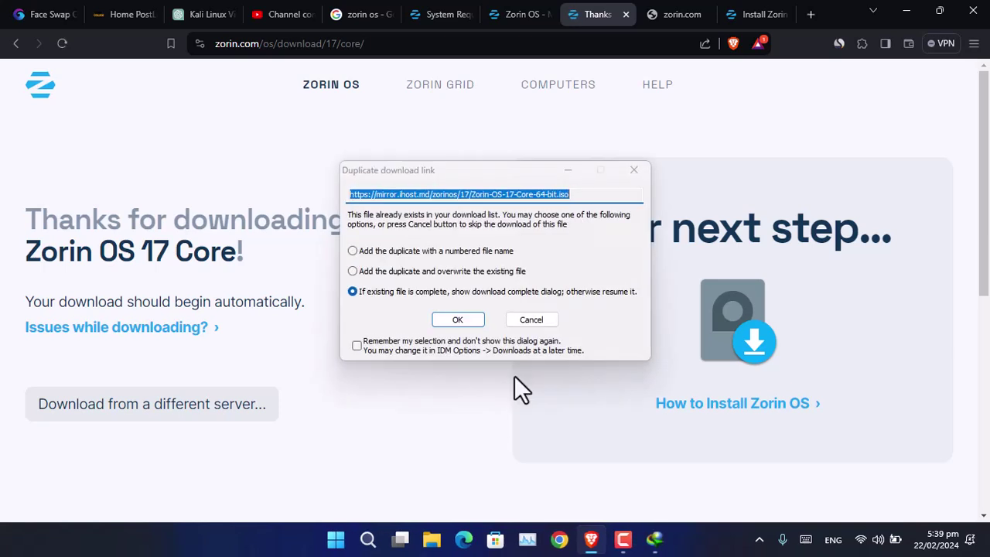
click(534, 321)
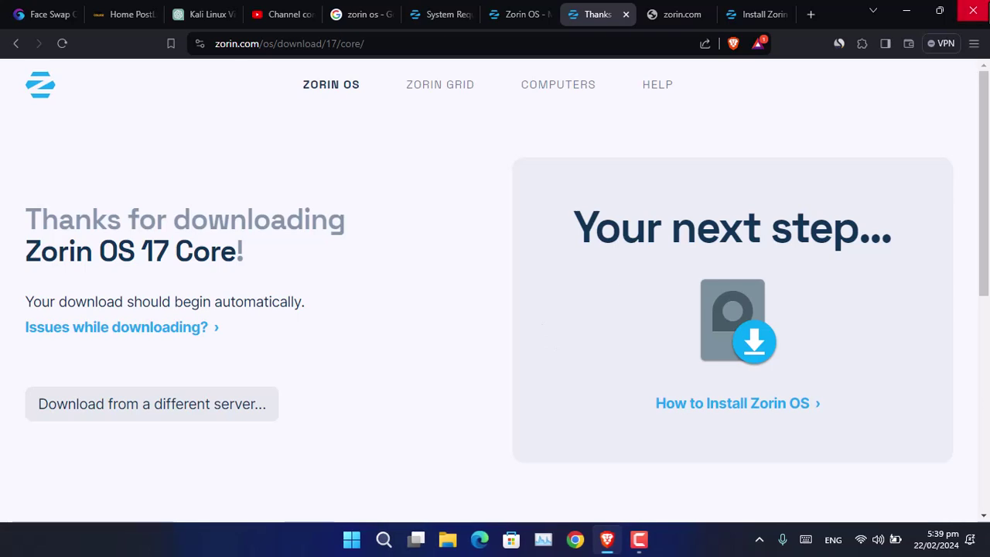
click(973, 11)
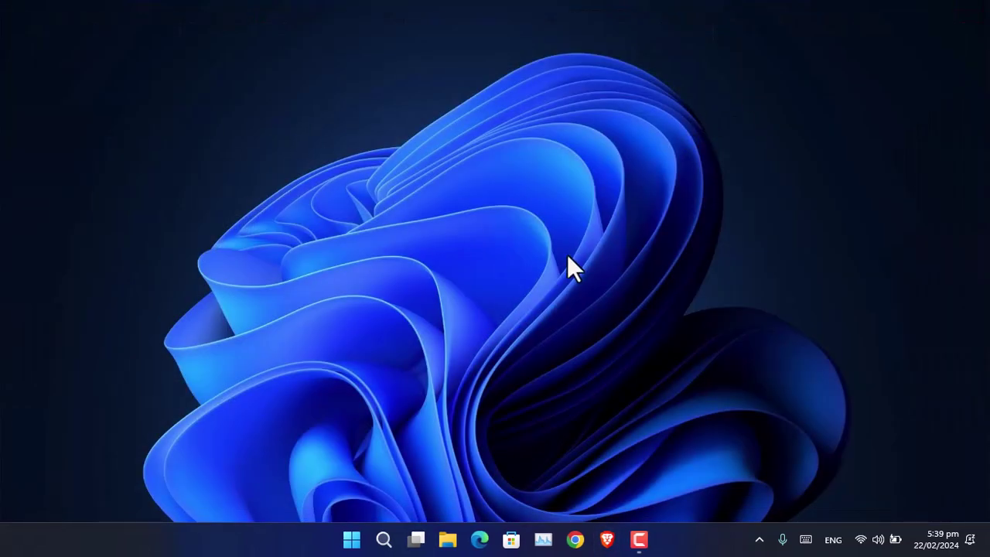
key(super+e)
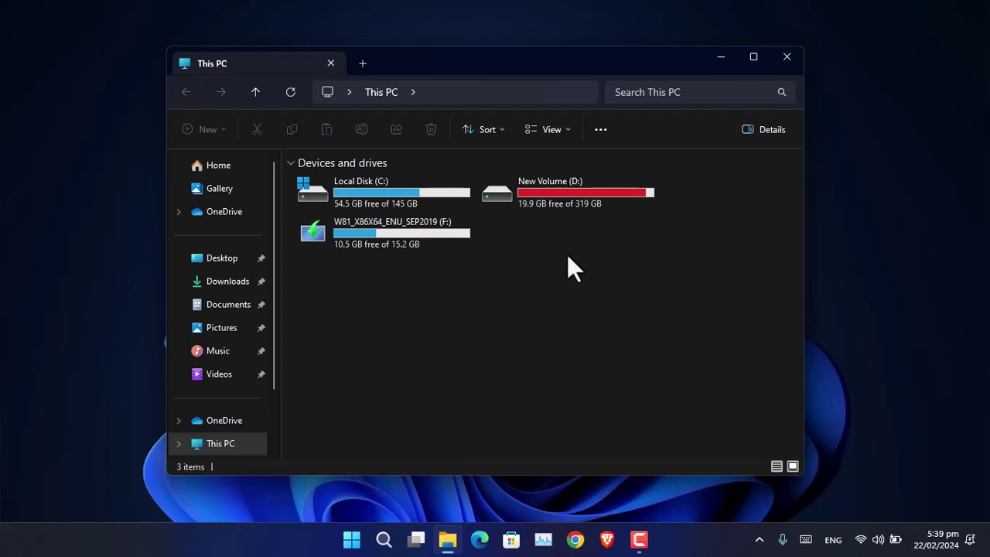
click(785, 58)
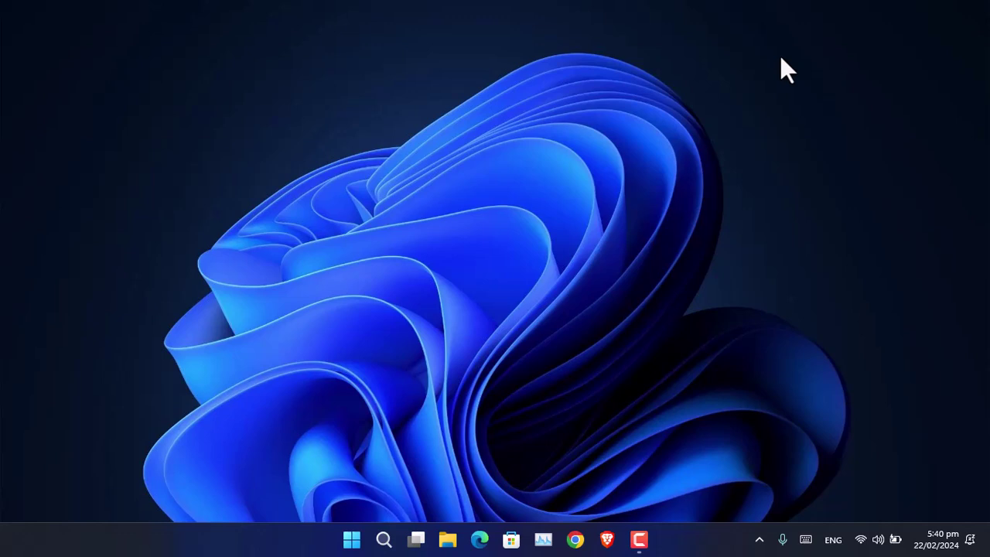
click(607, 540)
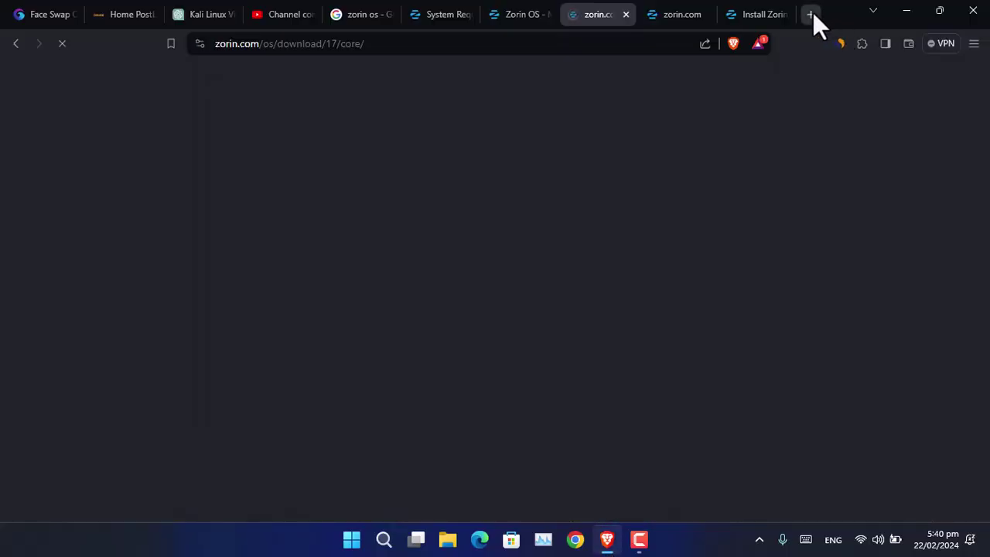
Go to rufus.ie and request the portable rufus-4.4p.exe download.
click(813, 12)
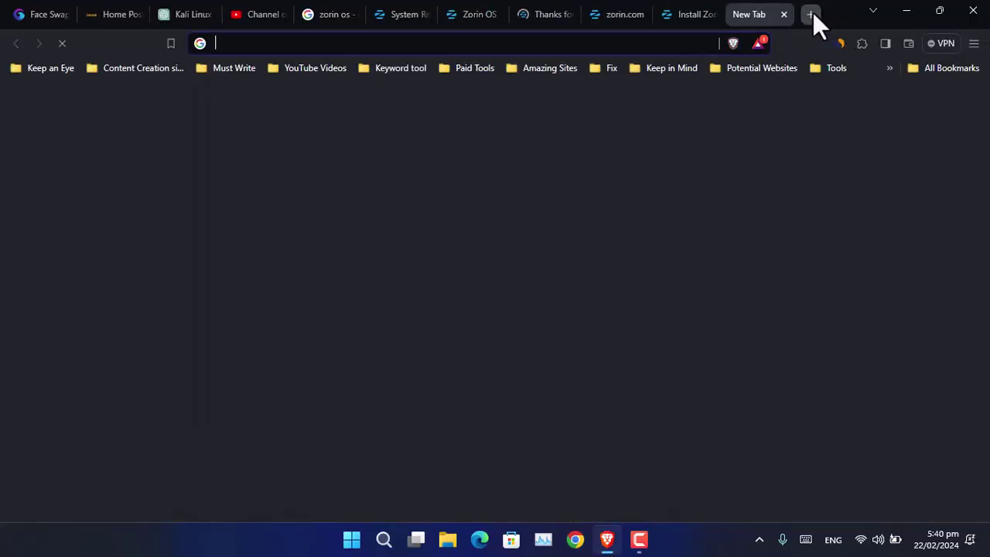
text(rufus.ie)
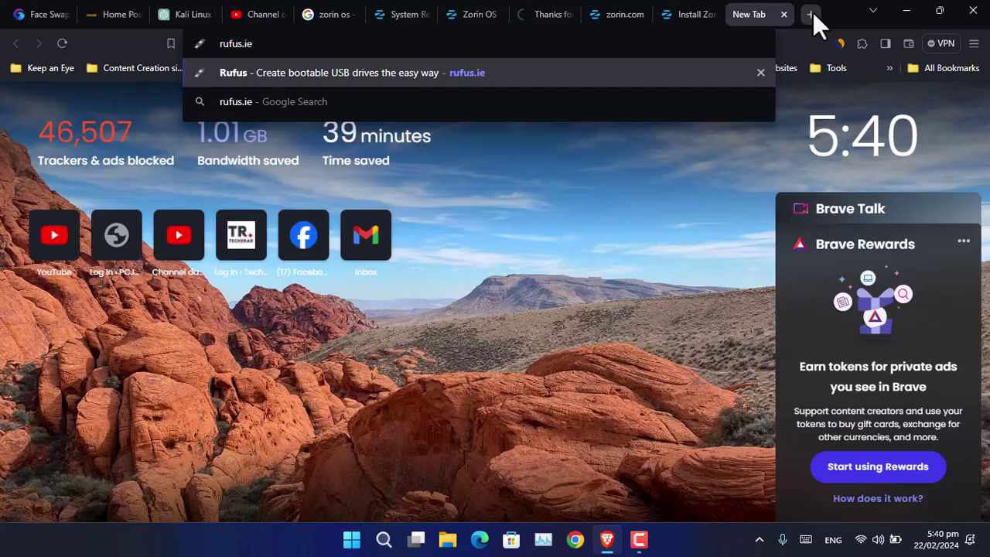
key(Return)
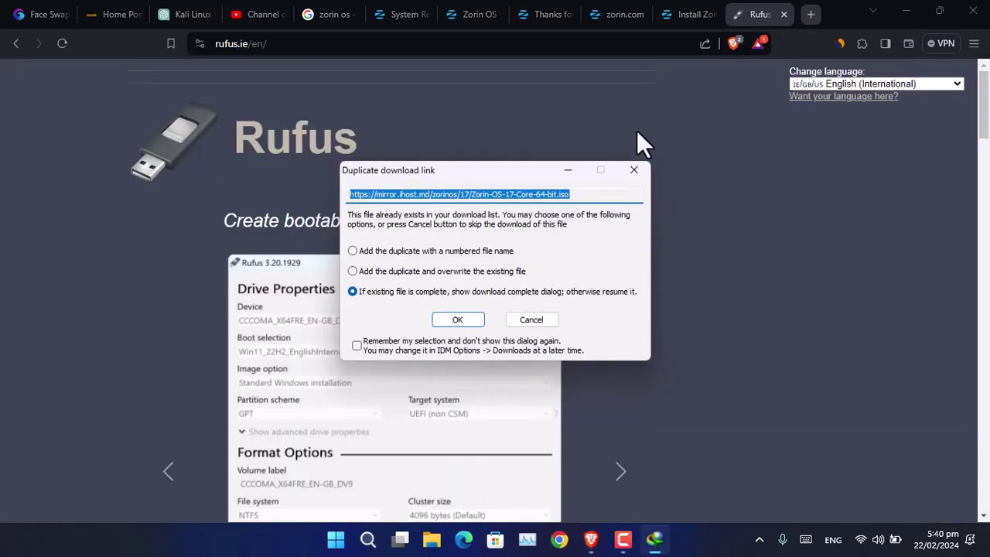
click(531, 320)
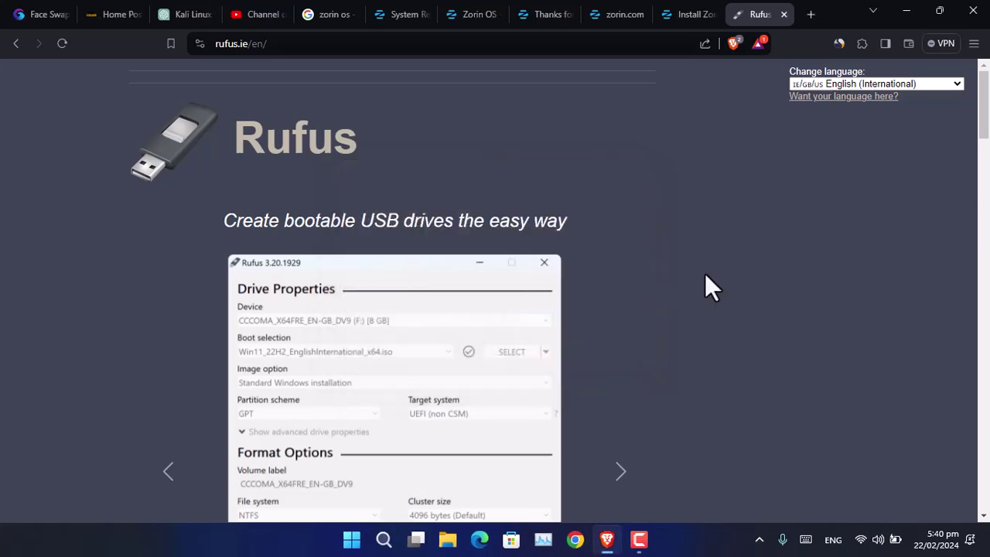
drag(984, 108, 984, 209)
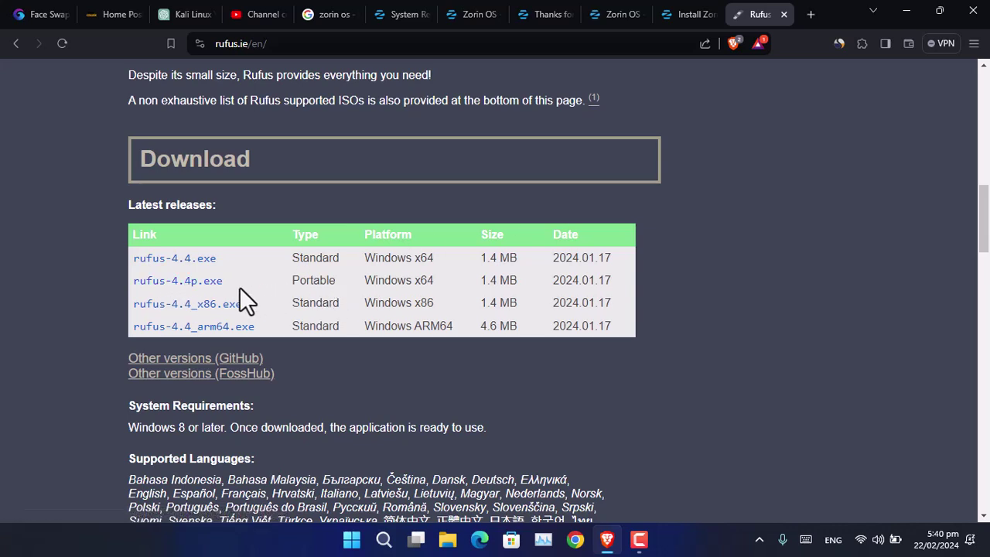
click(218, 288)
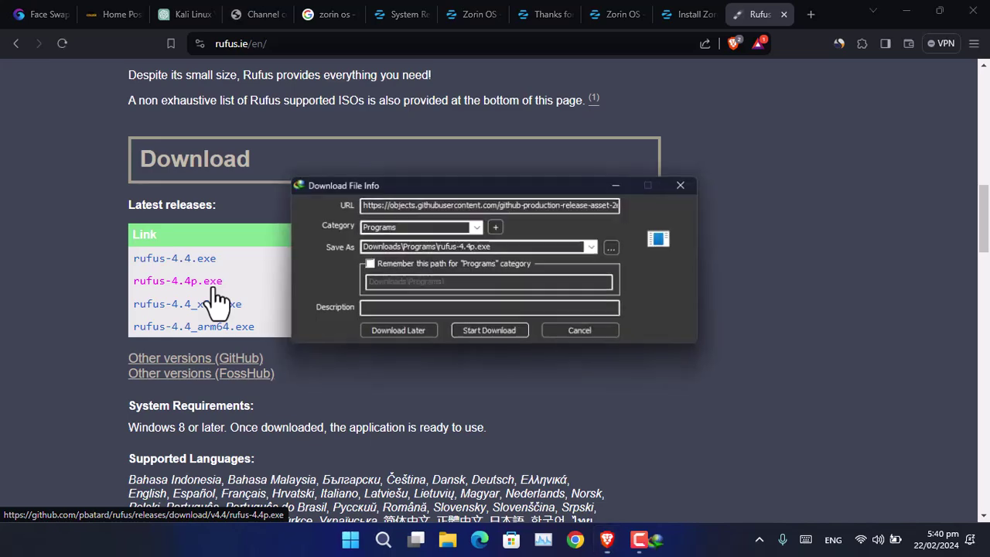
Start the rufus-4.4p.exe download in IDM and close the Brave window.
click(516, 330)
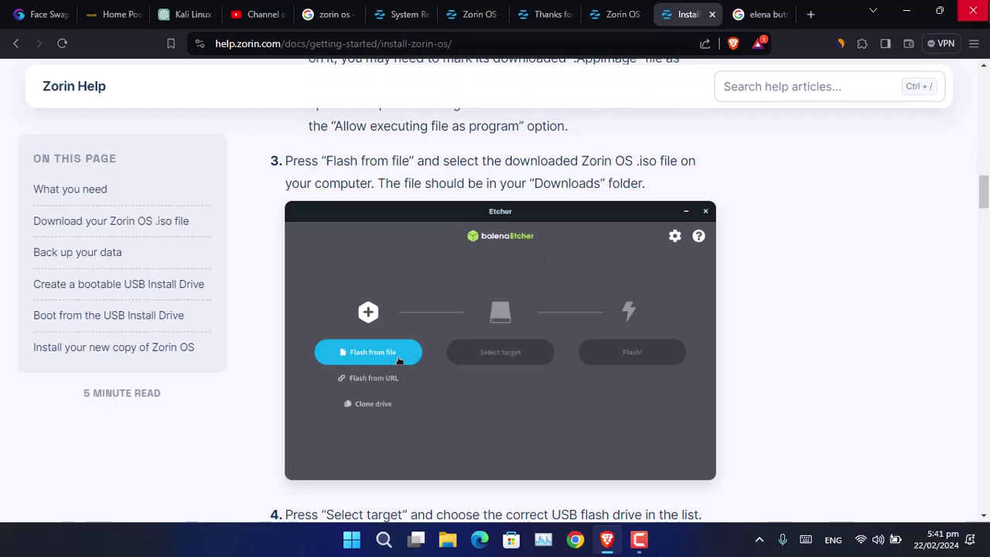
click(974, 11)
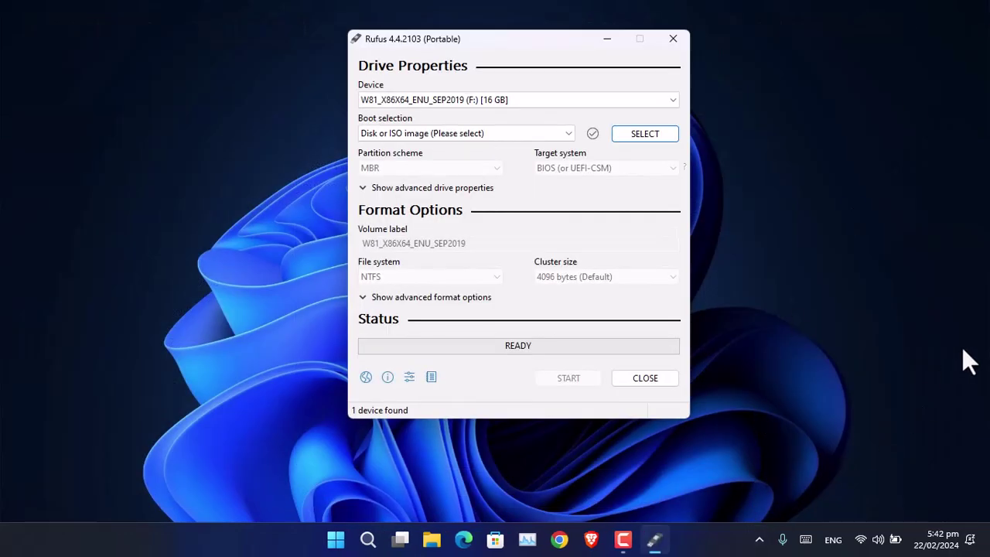
Keep the 16 GB drive as target and load Zorin-OS-17-Core-64-bit.iso from the Desktop.
click(539, 106)
click(539, 106)
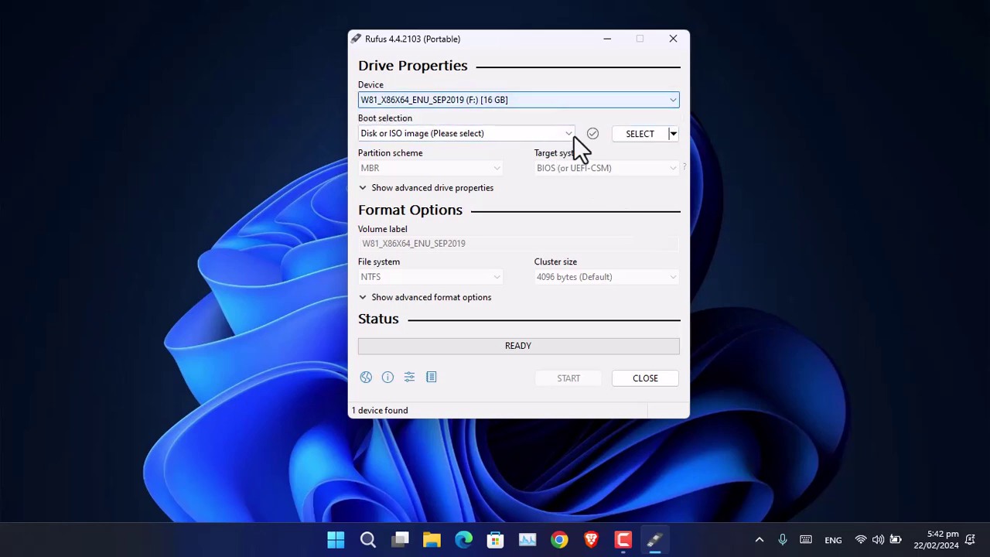
click(630, 136)
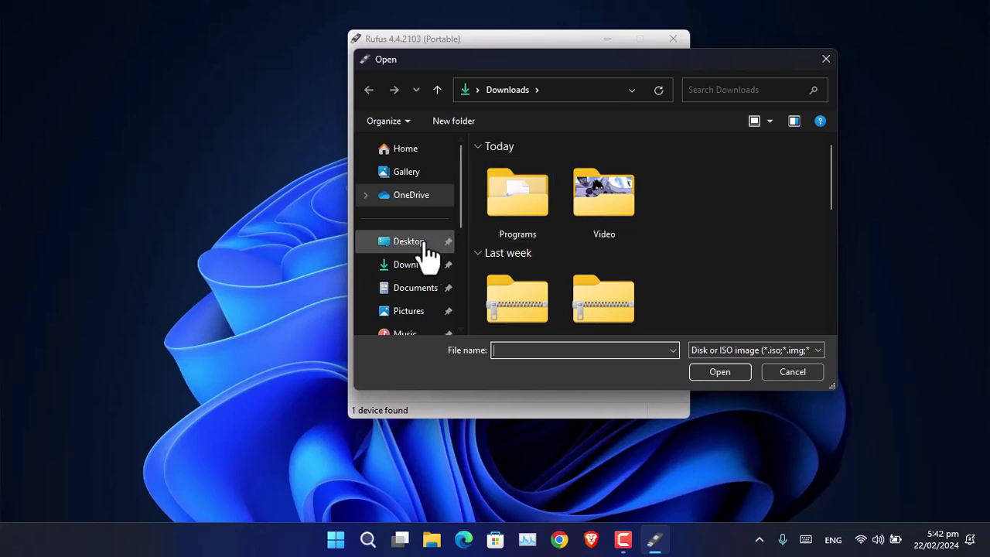
click(425, 246)
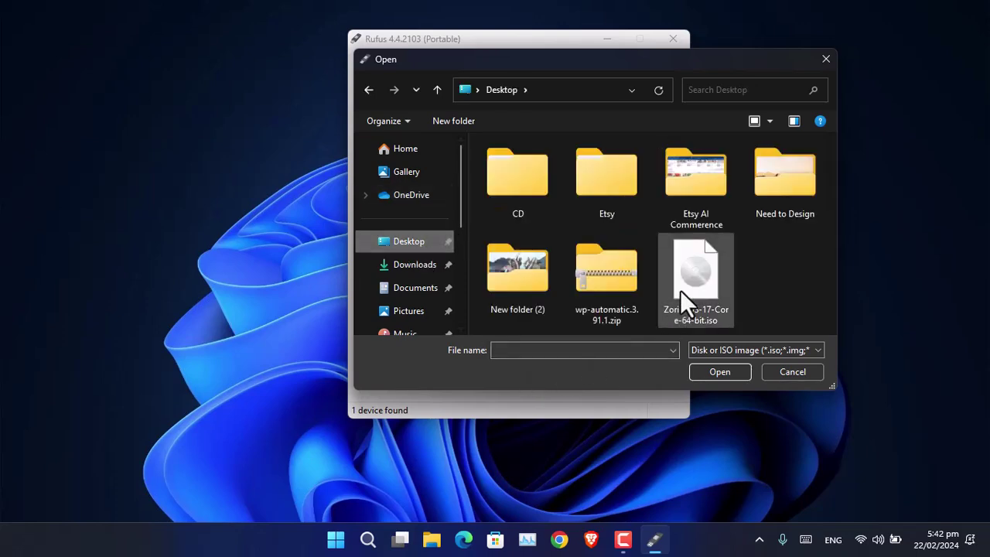
double_click(680, 290)
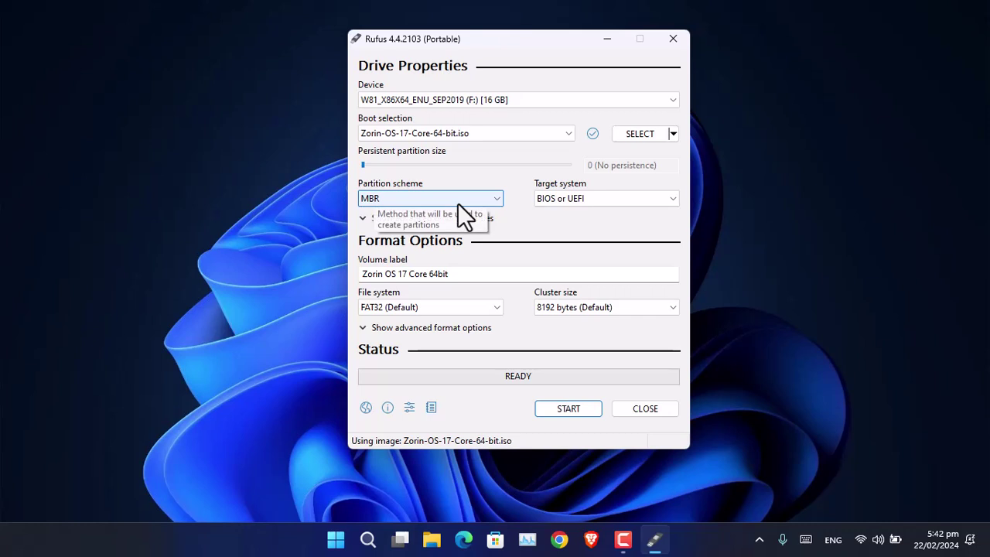
Set the partition scheme to GPT and file system to NTFS, then start writing.
click(457, 203)
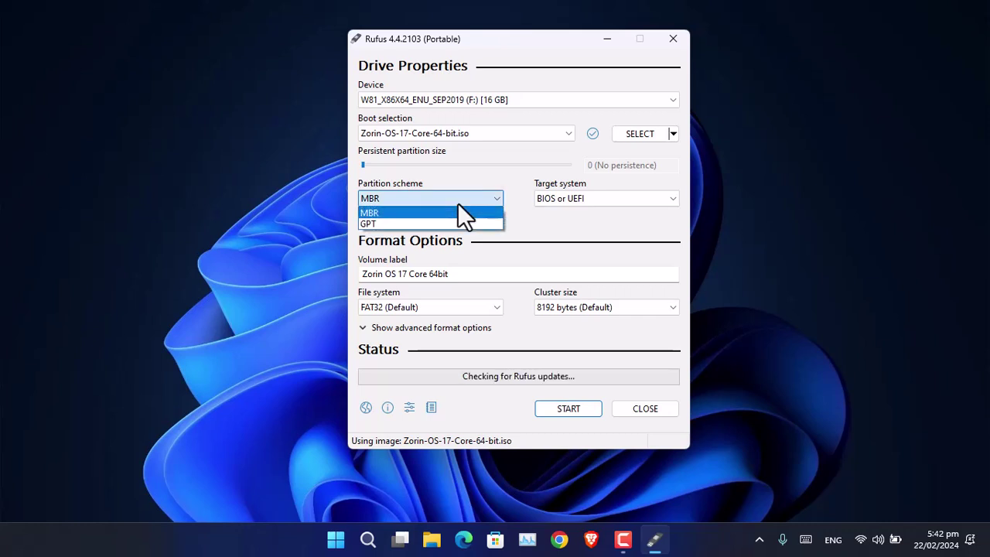
click(447, 225)
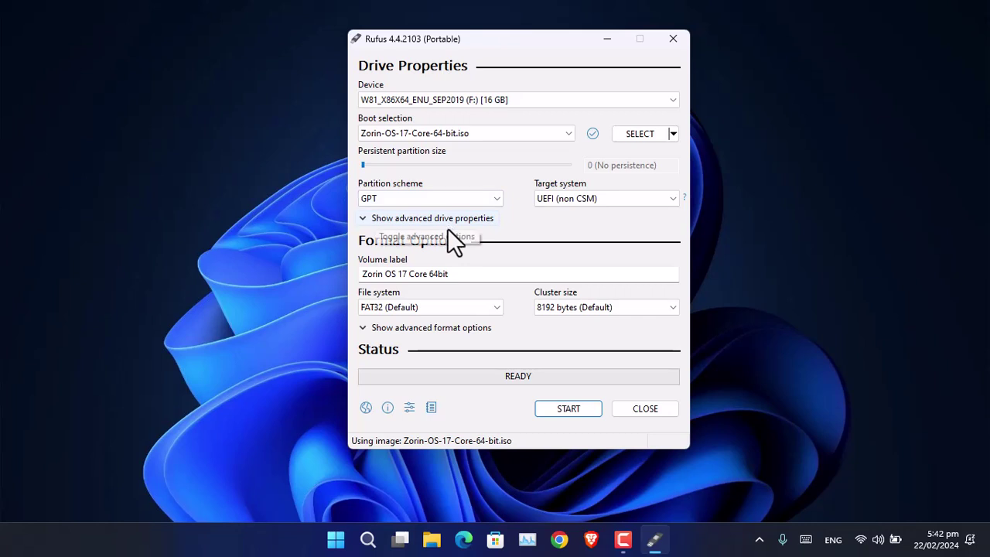
click(410, 306)
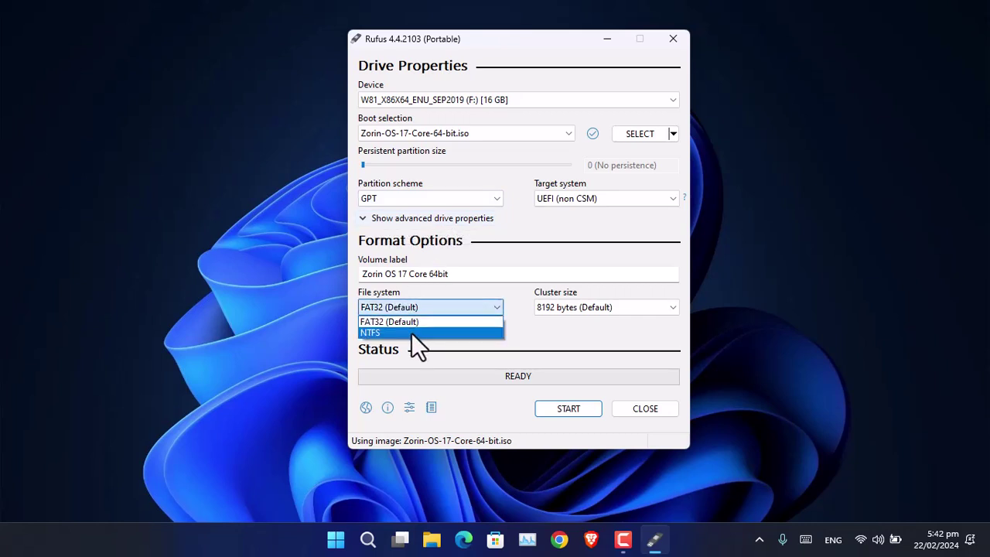
click(412, 332)
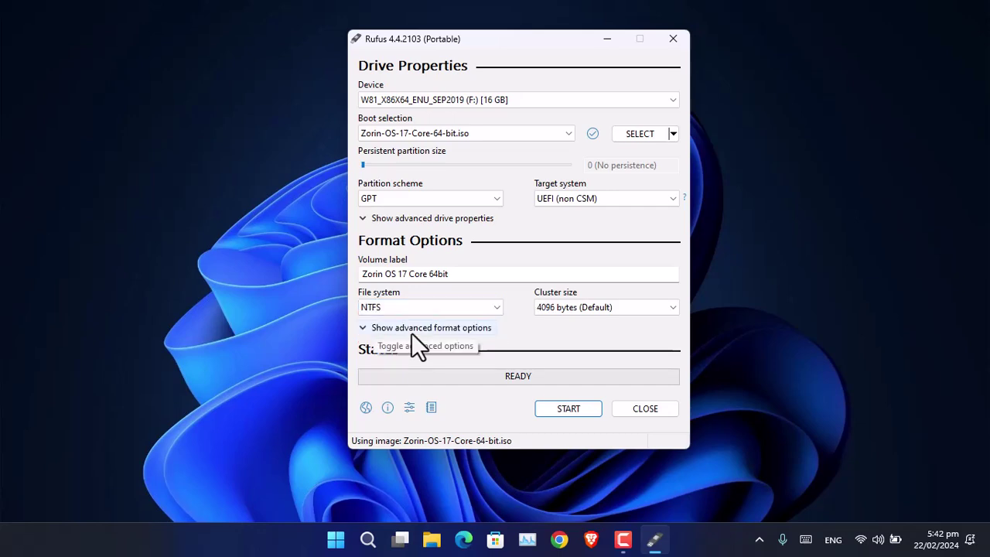
click(560, 405)
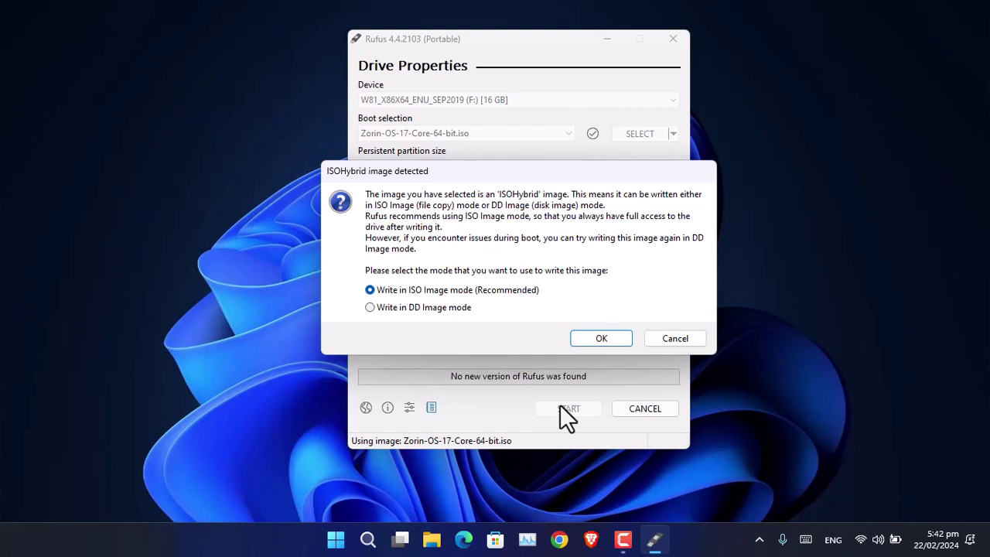
Confirm ISO Image write mode and accept that all data on the drive will be erased.
click(597, 344)
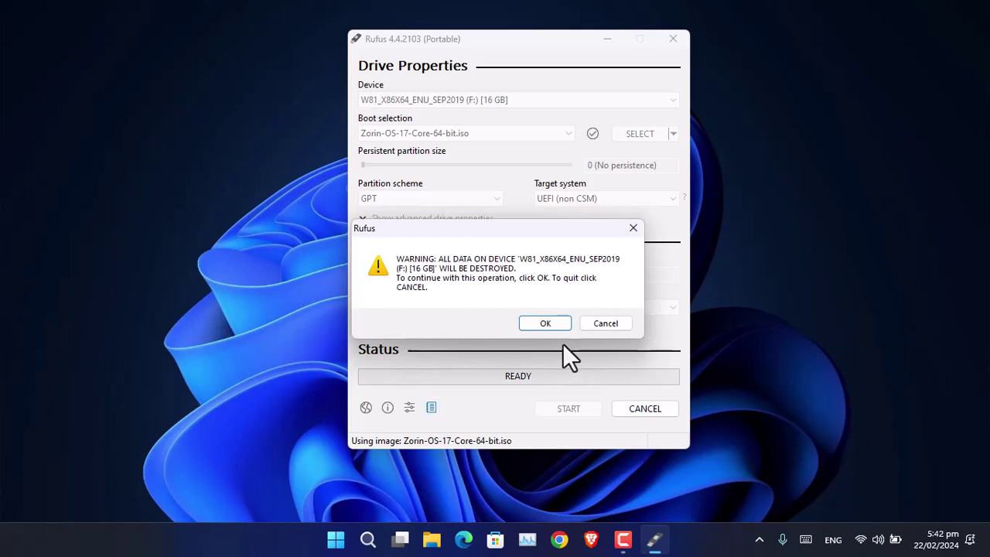
click(546, 324)
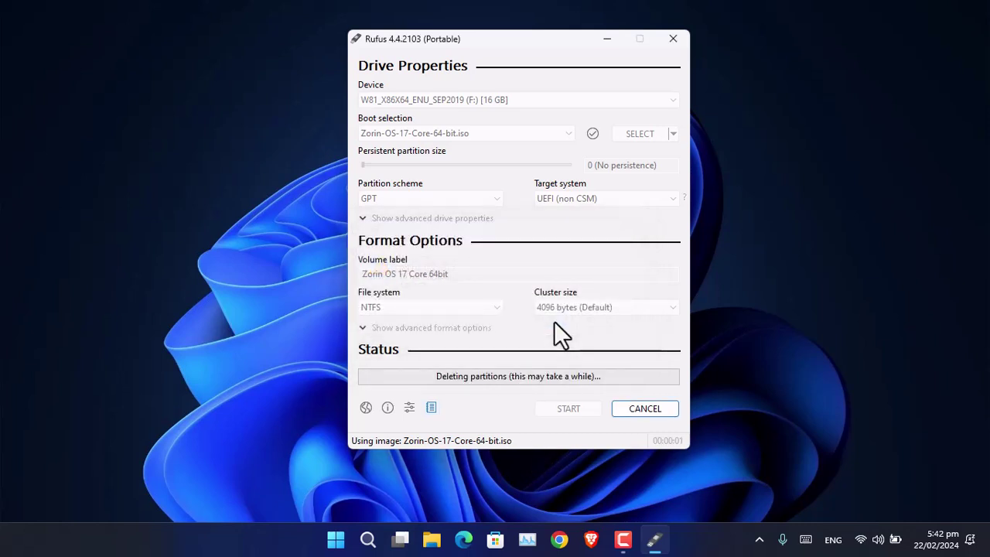
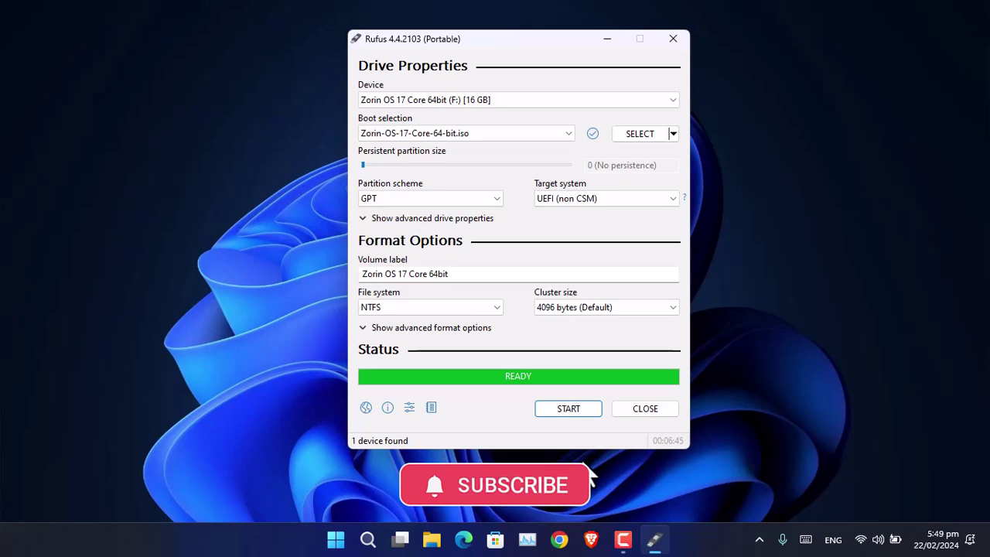
Close Rufus and shut down Windows 11 to reach the laptop's Novo Button Menu.
click(643, 411)
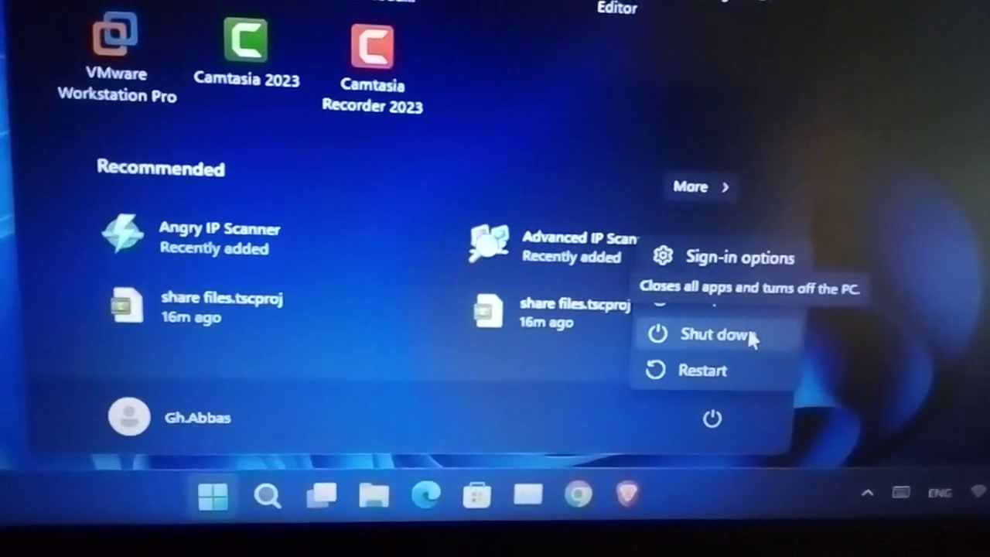
click(747, 336)
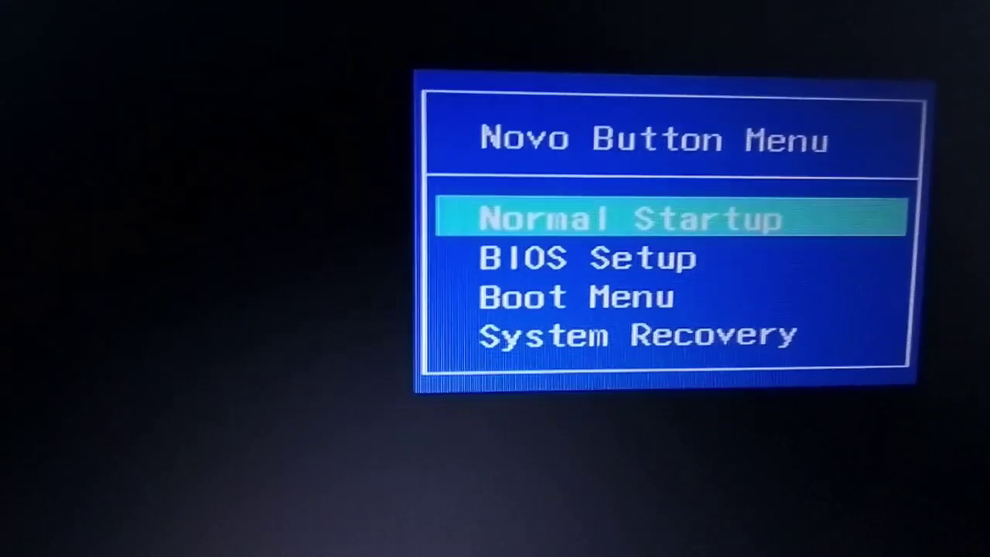
Boot from the EFI USB Device (Generic Flash Disk) via the Boot Menu.
key(Return)
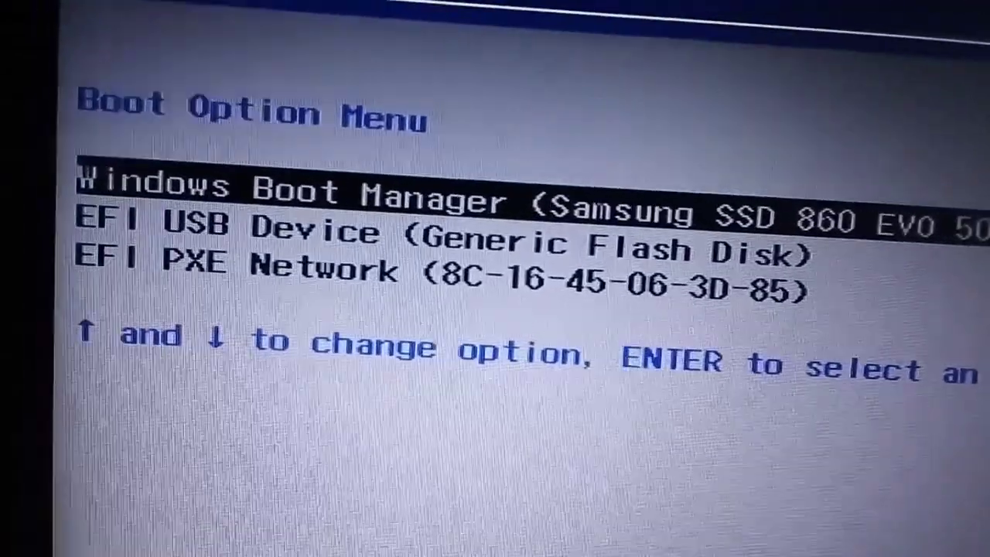
key(Down)
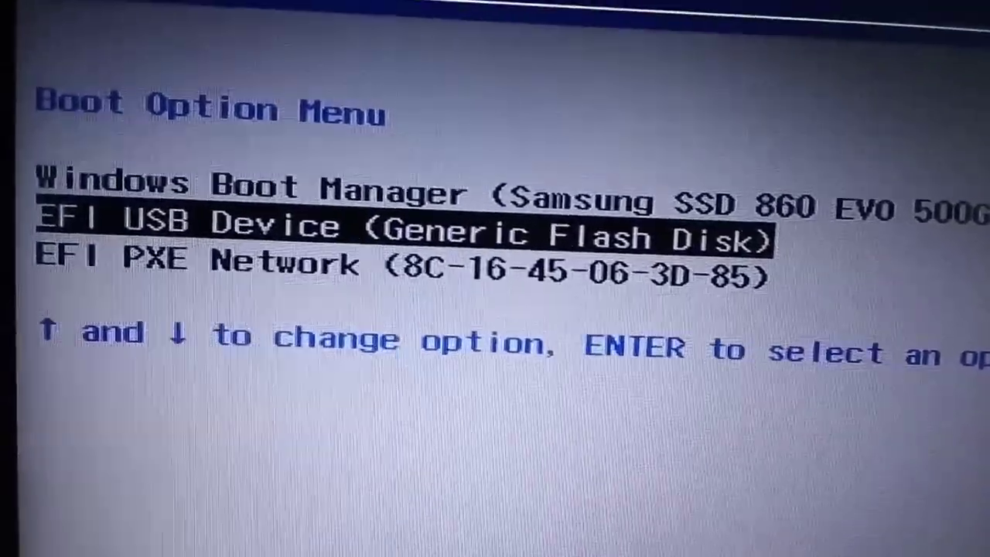
key(Return)
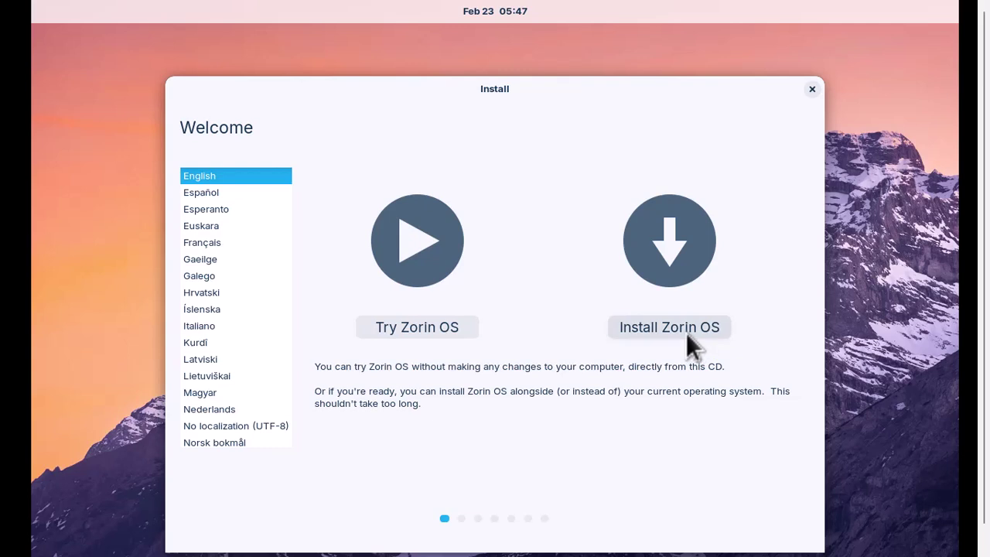
Start installing Zorin OS with the English (US) keyboard and the default update options.
click(684, 331)
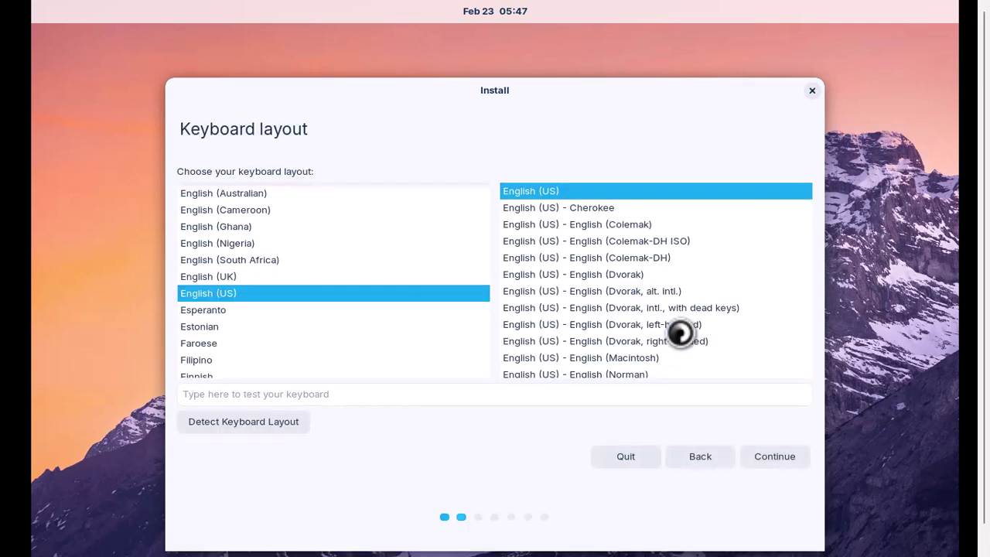
click(771, 463)
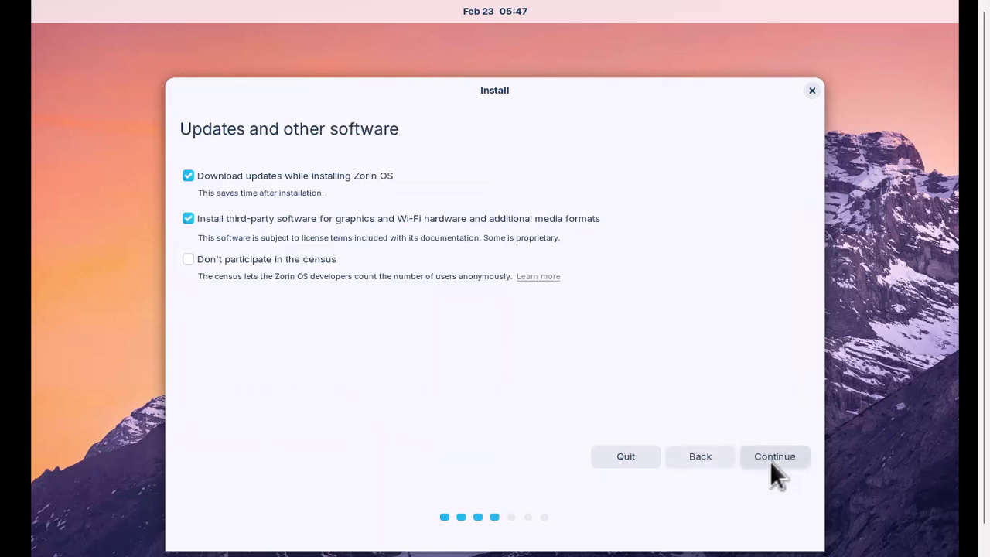
click(774, 469)
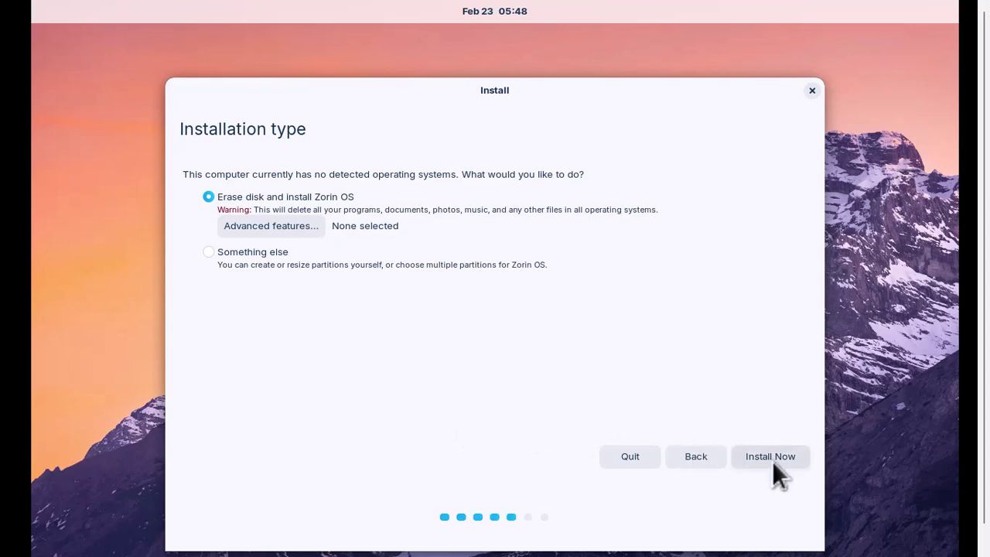
Erase the disk, confirm writing the partition changes, and set the location to Karachi.
click(772, 461)
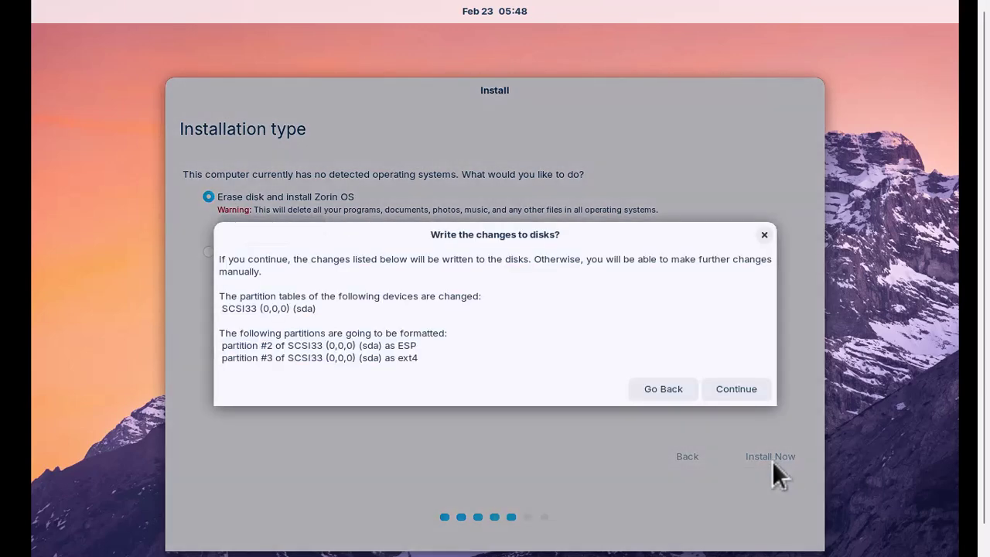
click(724, 388)
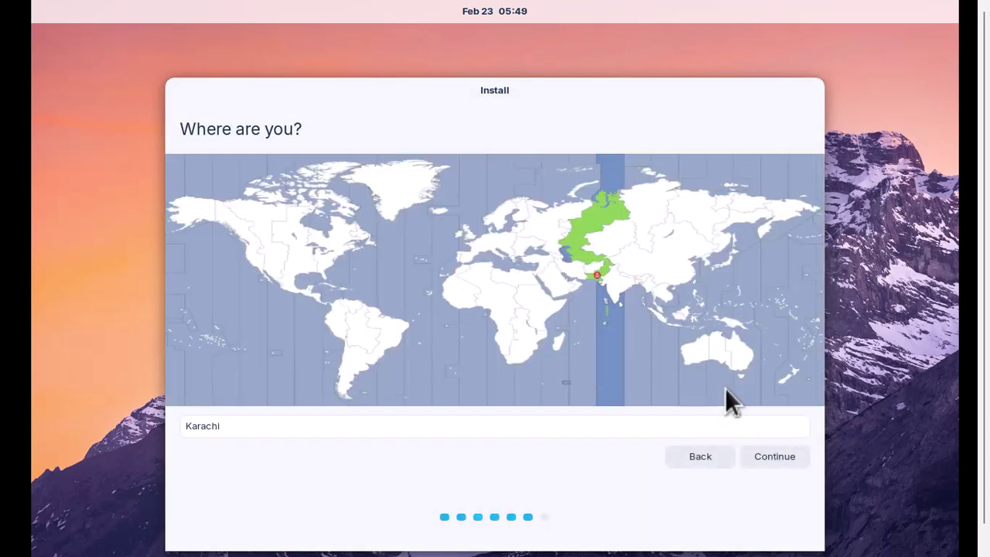
click(768, 453)
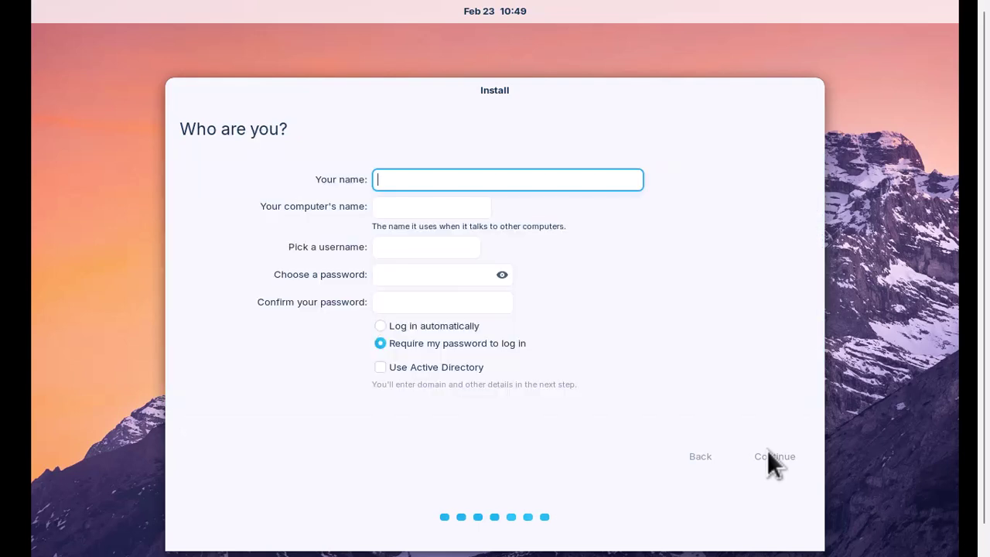
Enter the user's name, a computer name and a password in 'Who are you?', then continue.
text(Abbas)
key(Tab)
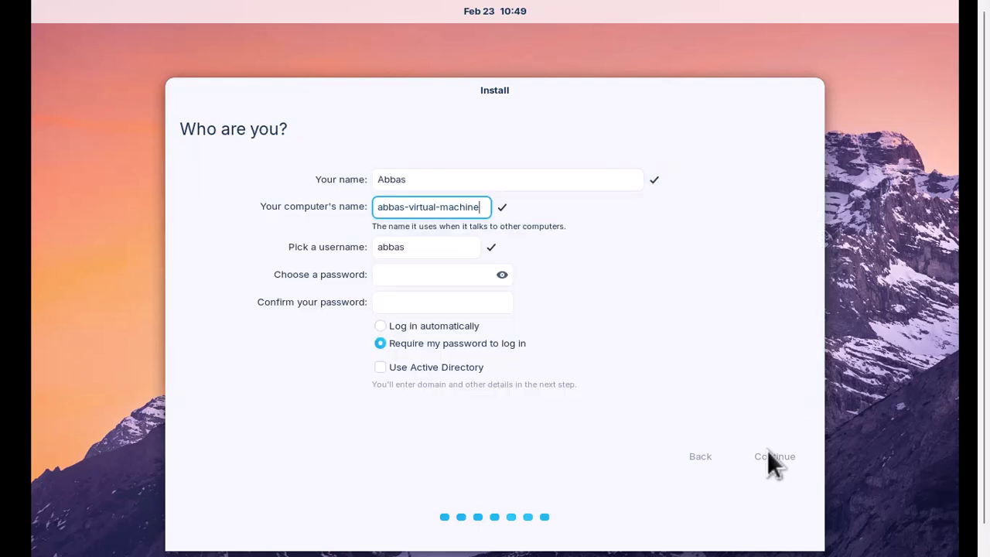
text(abbas-machine)
key(Tab)
key(Tab)
key(Tab)
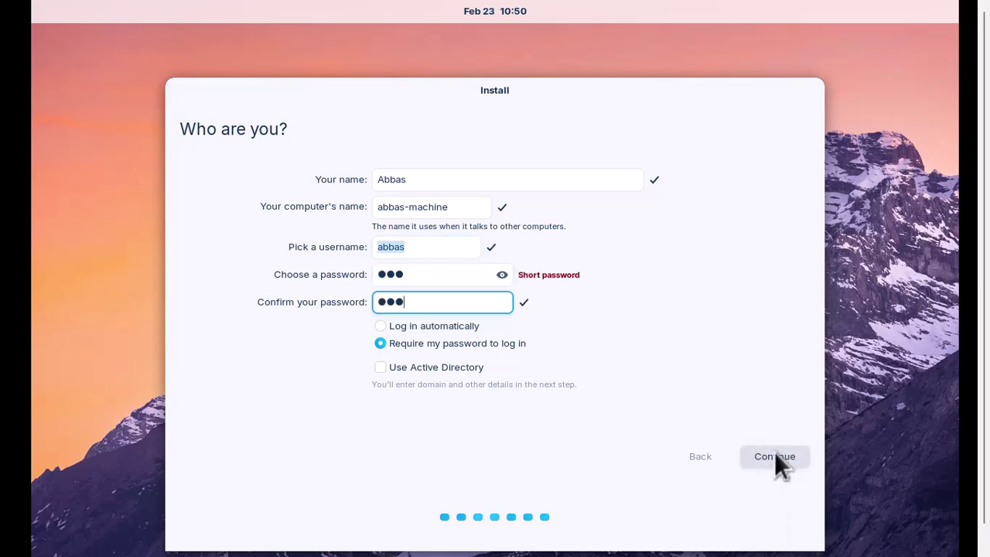
click(775, 455)
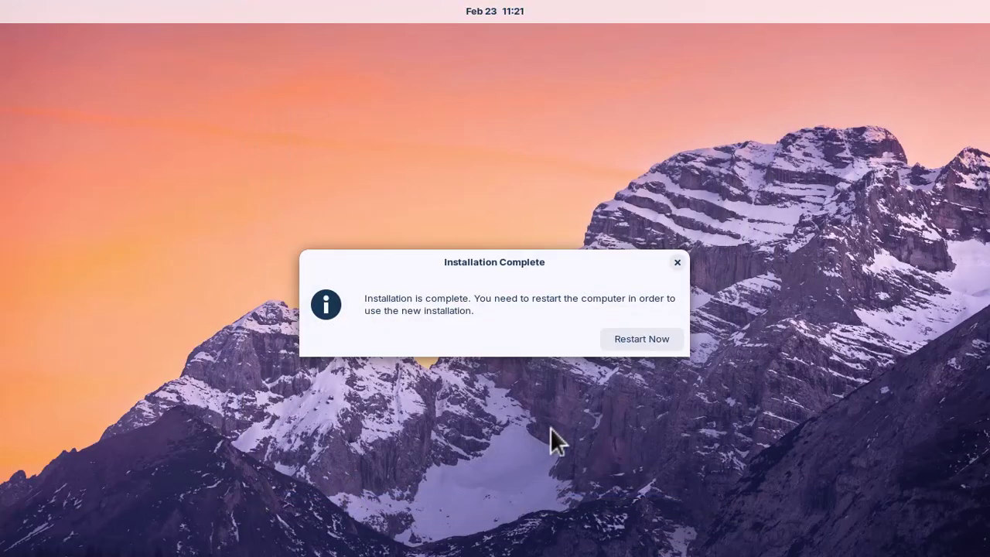
Restart into the installed Zorin OS, continuing after removing the USB drive.
click(624, 338)
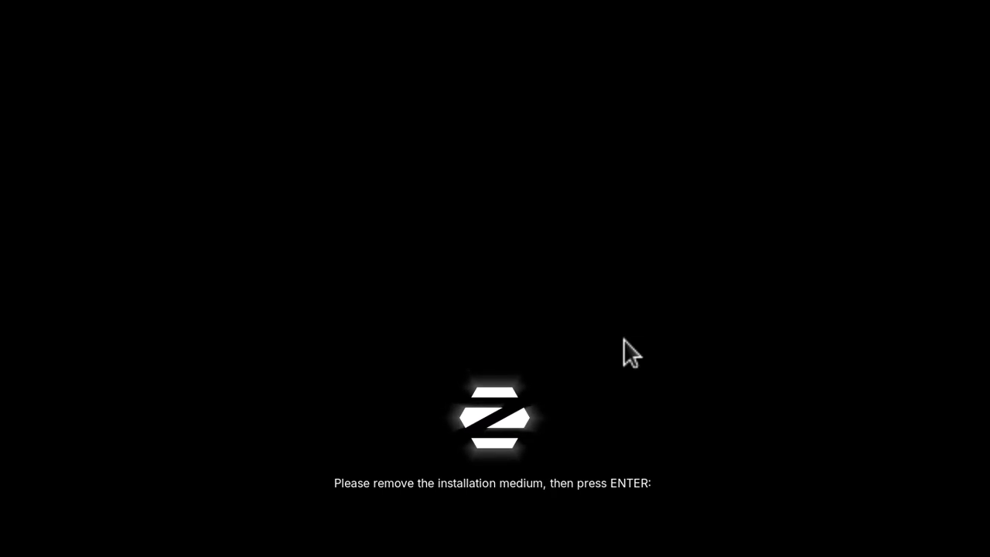
key(Return)
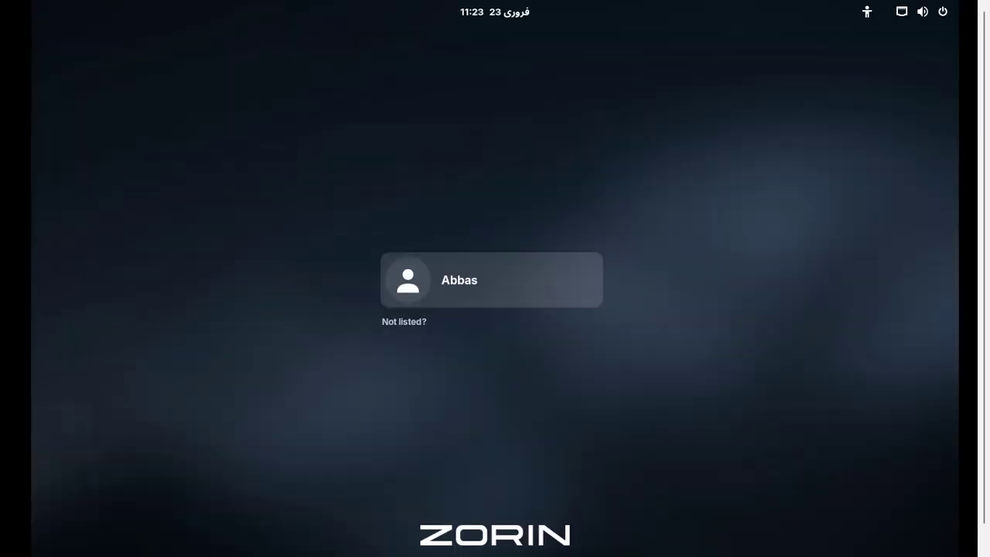
Select the new user account and log in with its password.
key(Return)
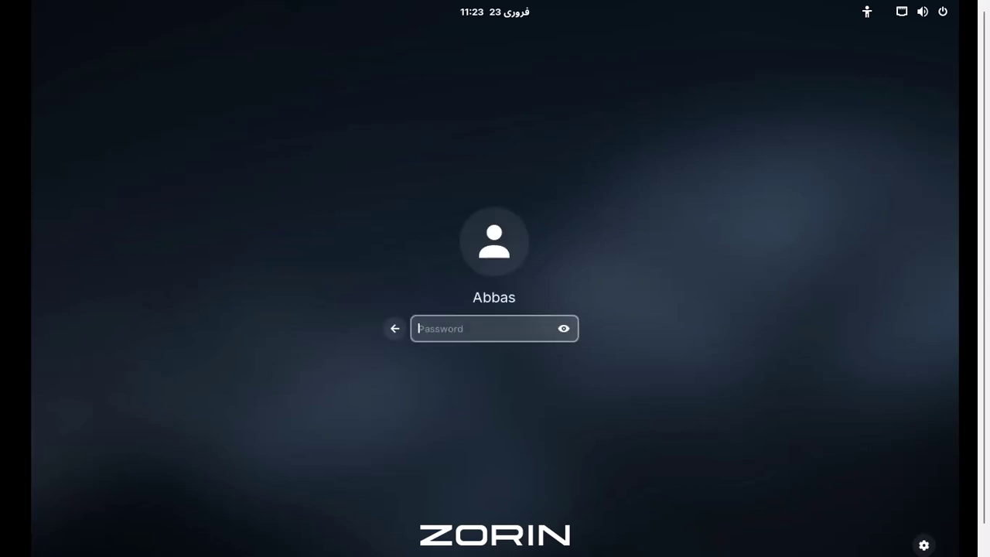
key(Return)
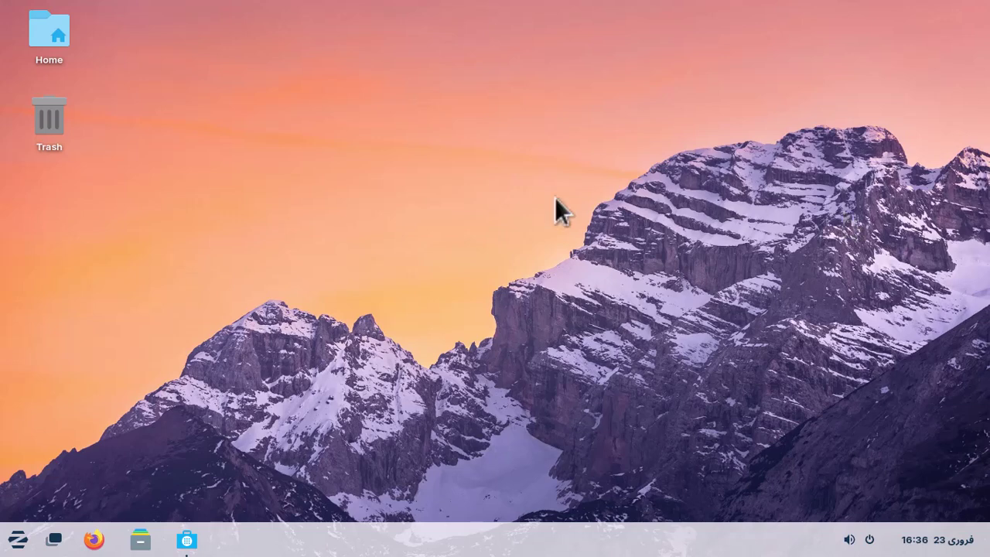
click(187, 541)
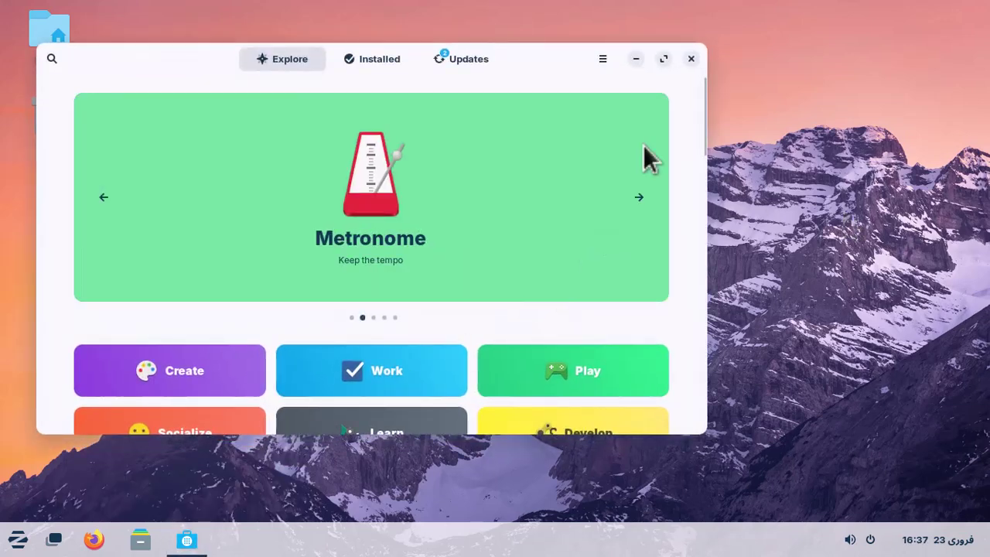
click(662, 61)
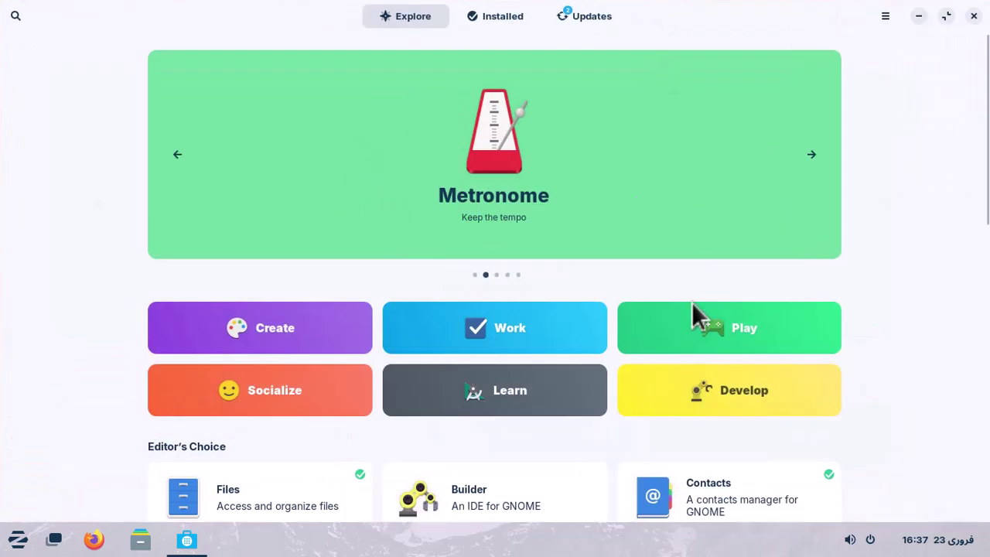
drag(987, 150, 987, 424)
click(286, 201)
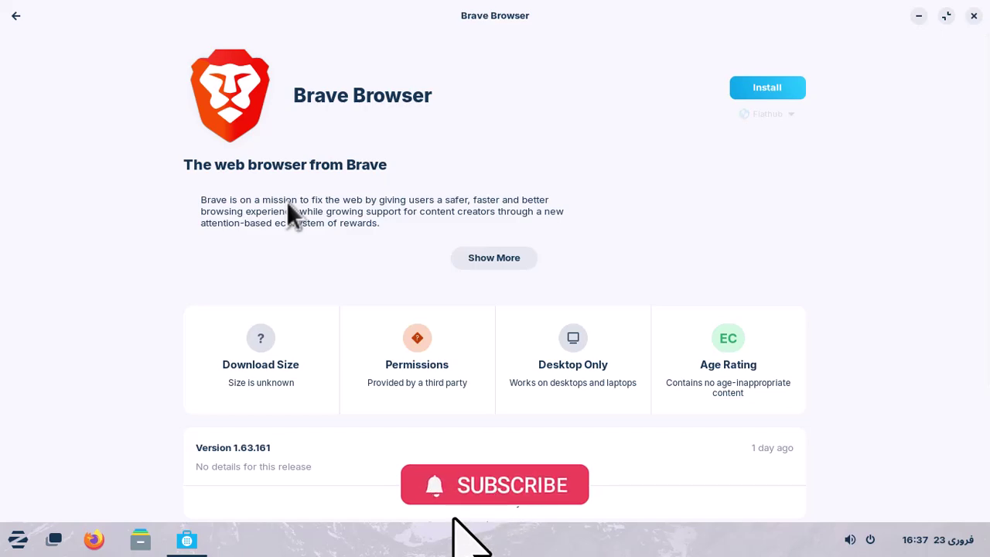
click(13, 17)
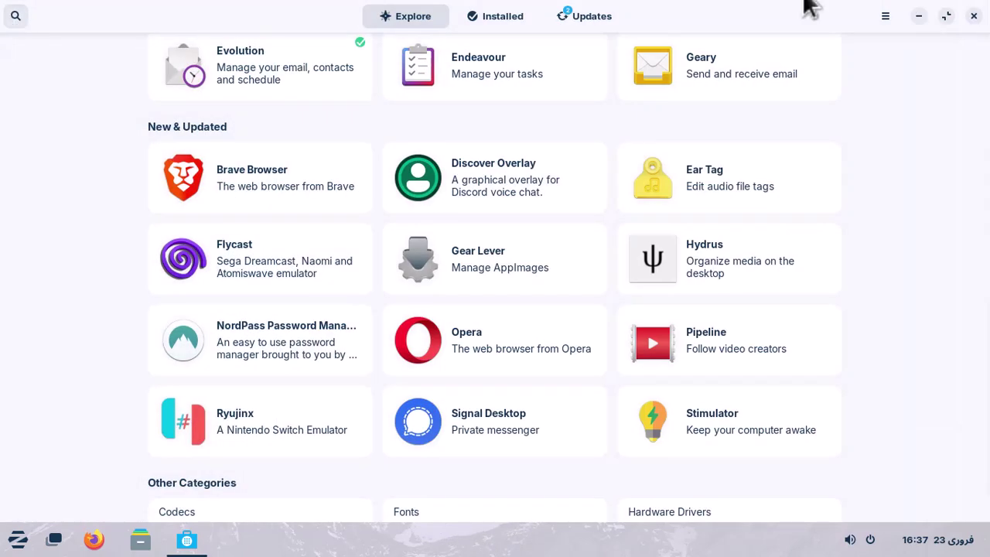
click(920, 17)
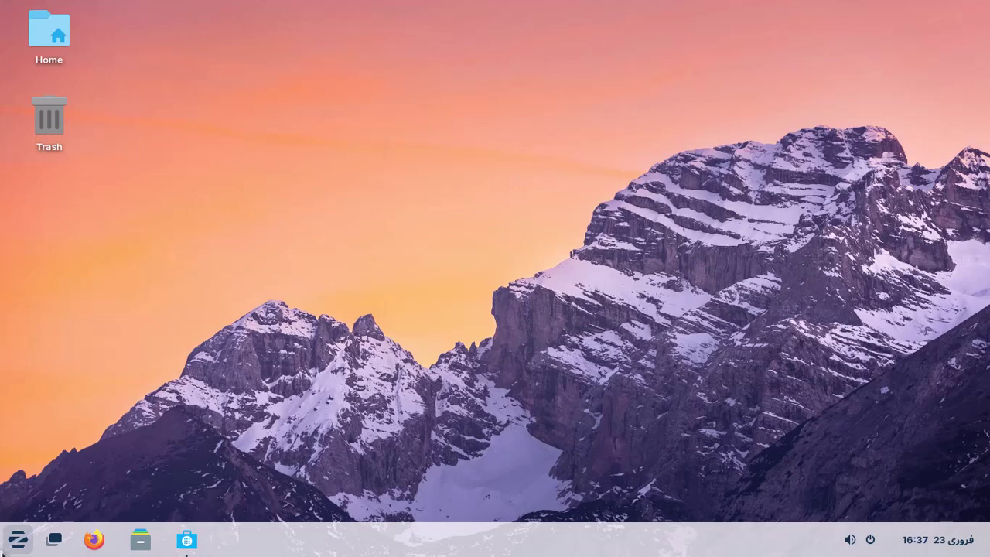
click(18, 539)
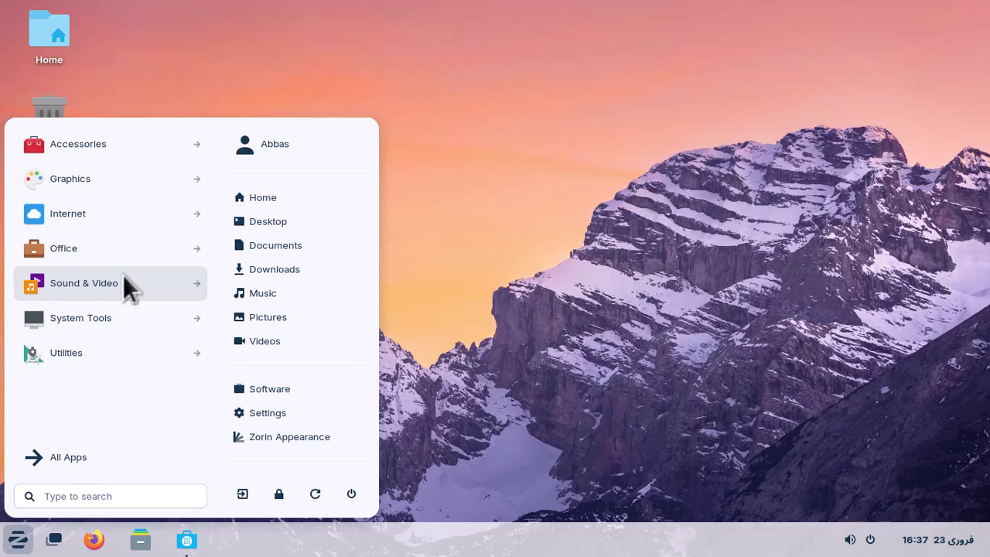
click(114, 147)
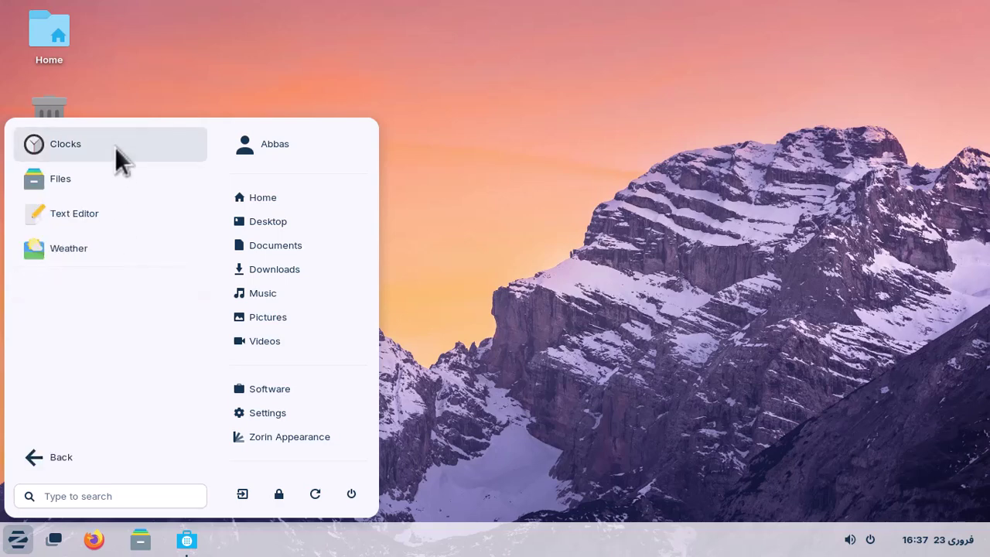
click(39, 458)
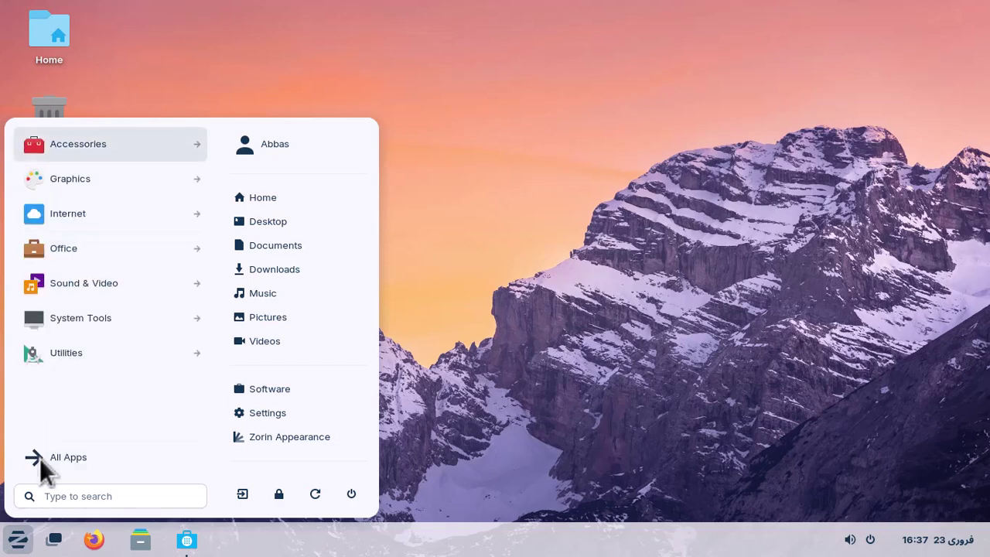
click(116, 250)
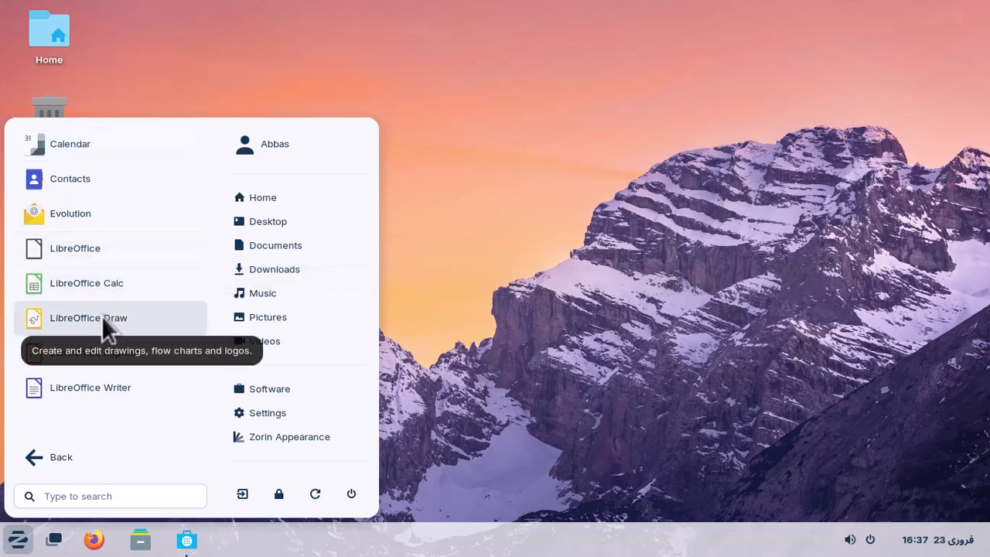
click(40, 461)
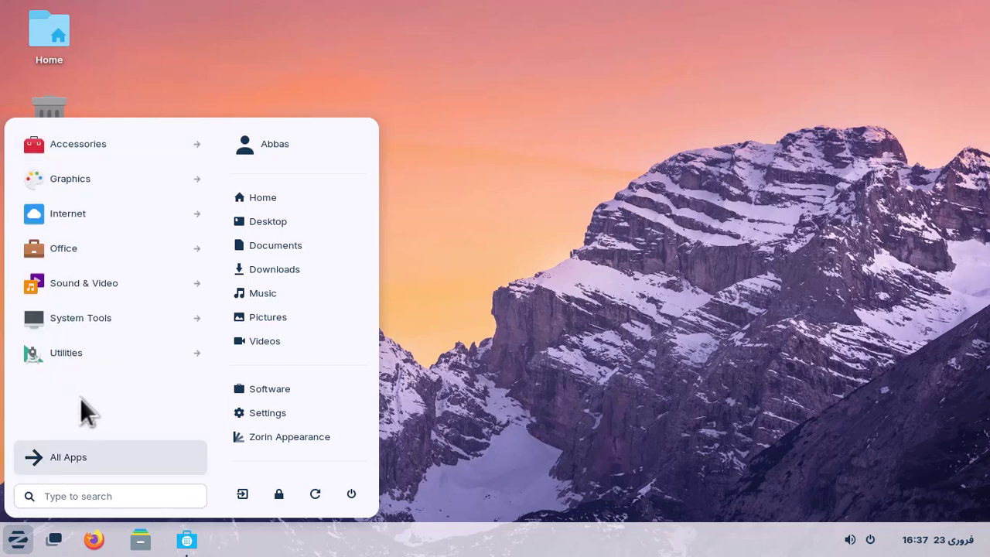
click(124, 288)
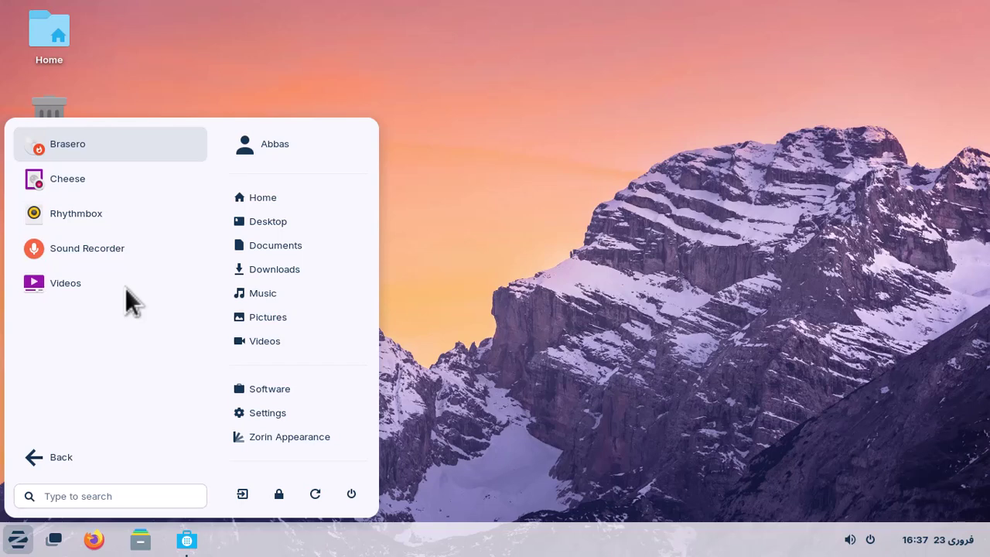
click(101, 241)
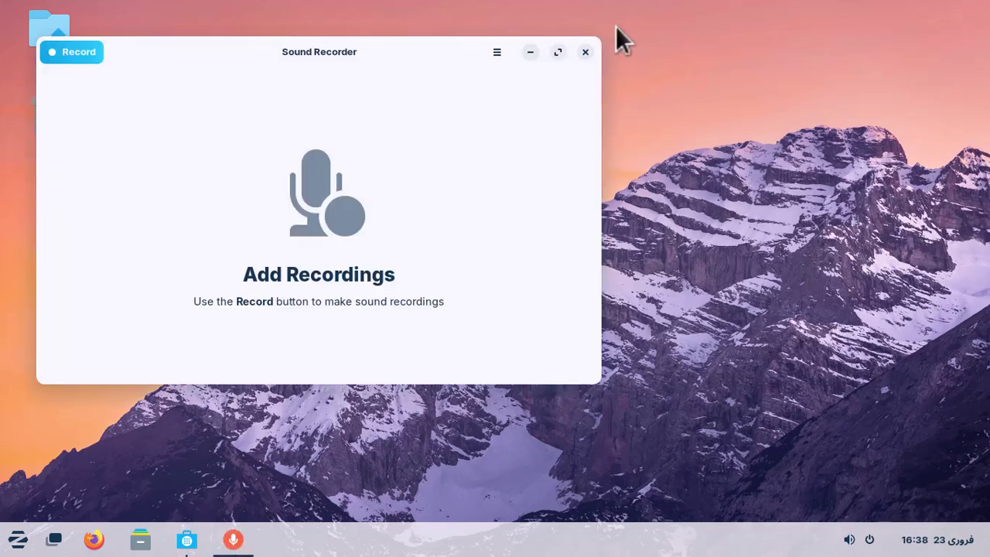
click(586, 51)
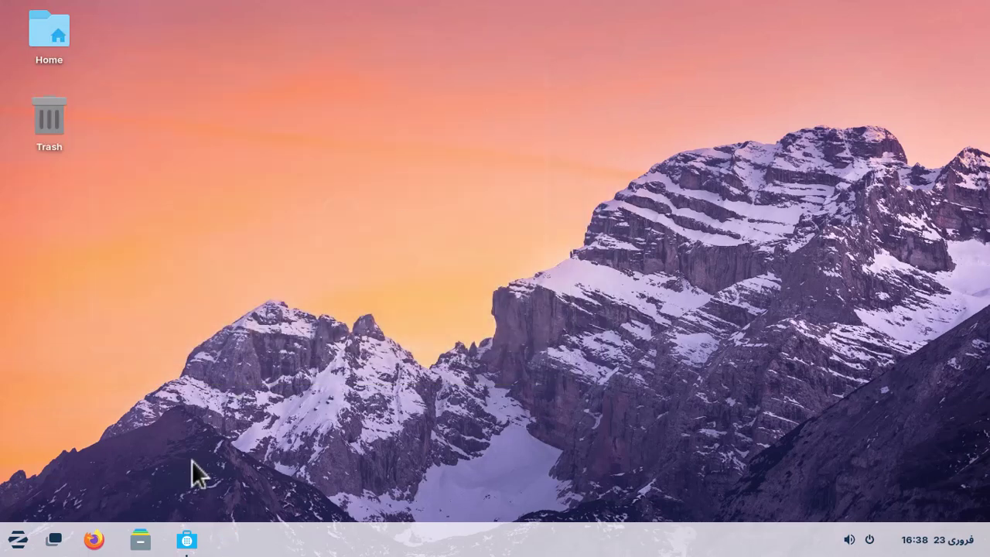
click(140, 541)
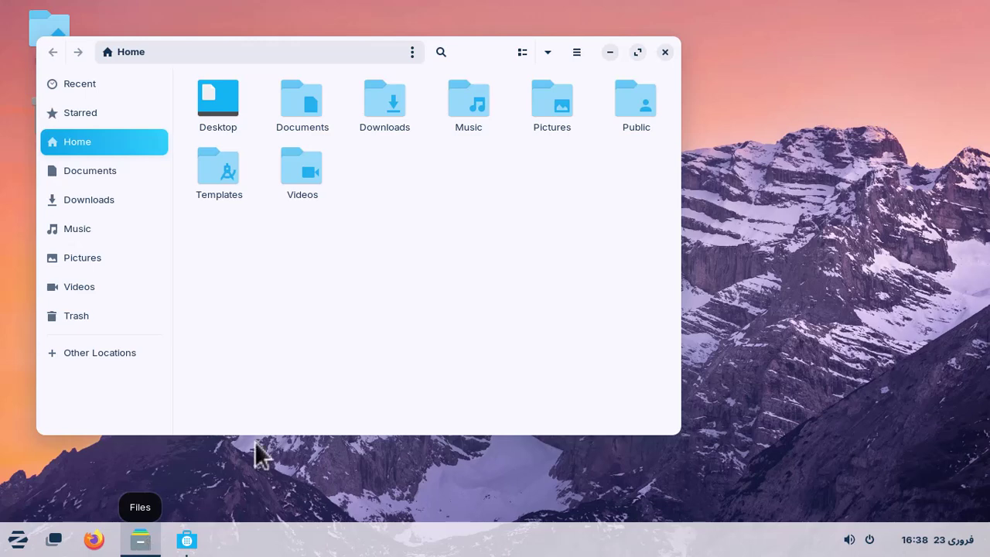
double_click(388, 115)
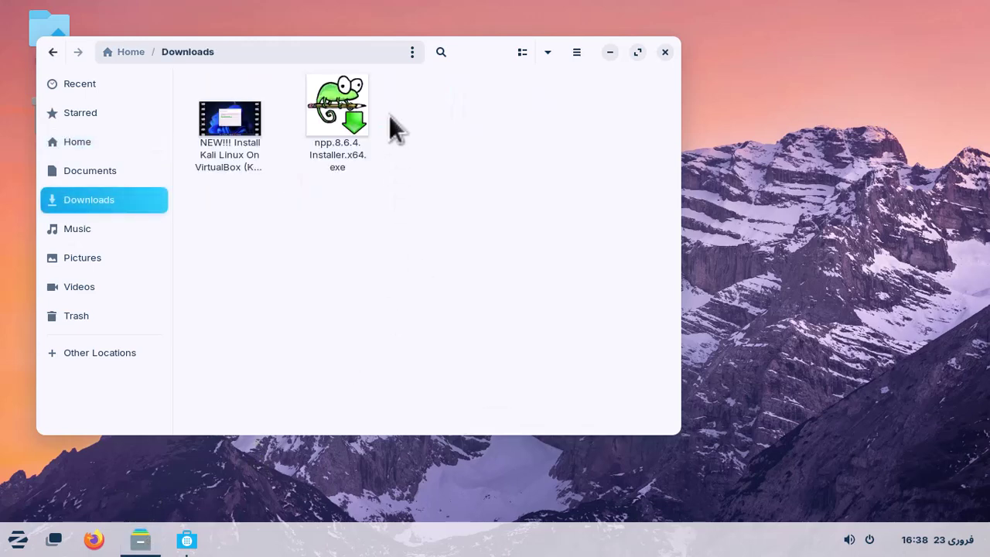
click(238, 126)
double_click(237, 126)
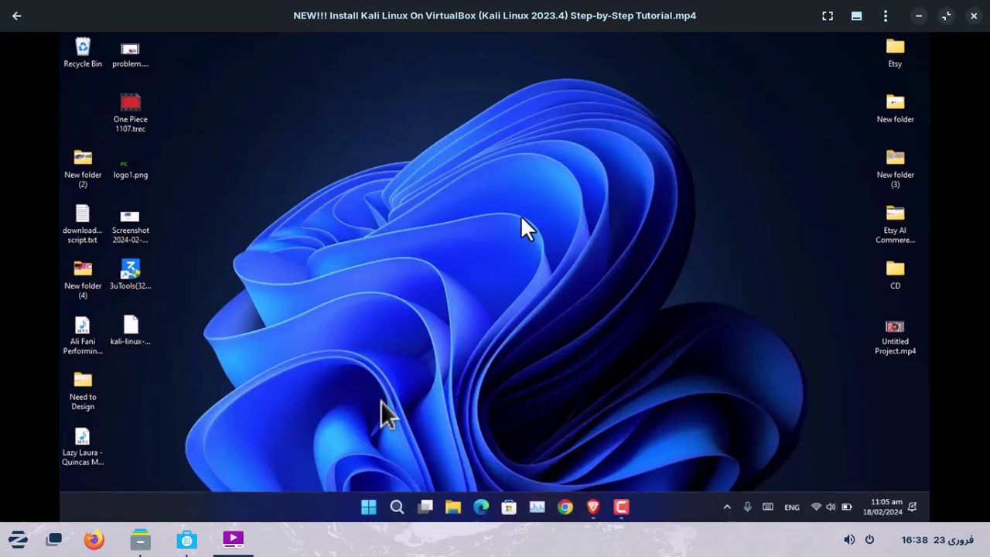
key(space)
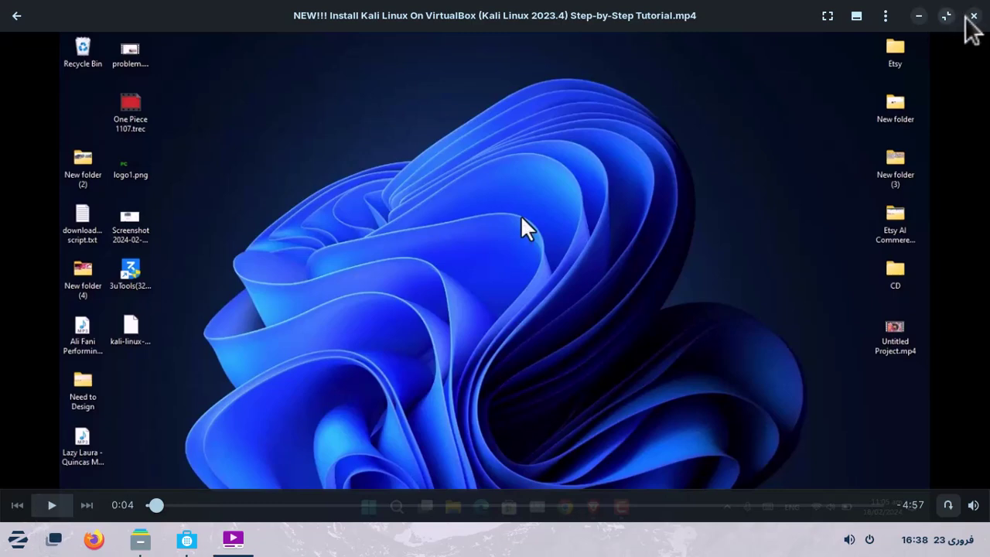
click(971, 16)
click(579, 207)
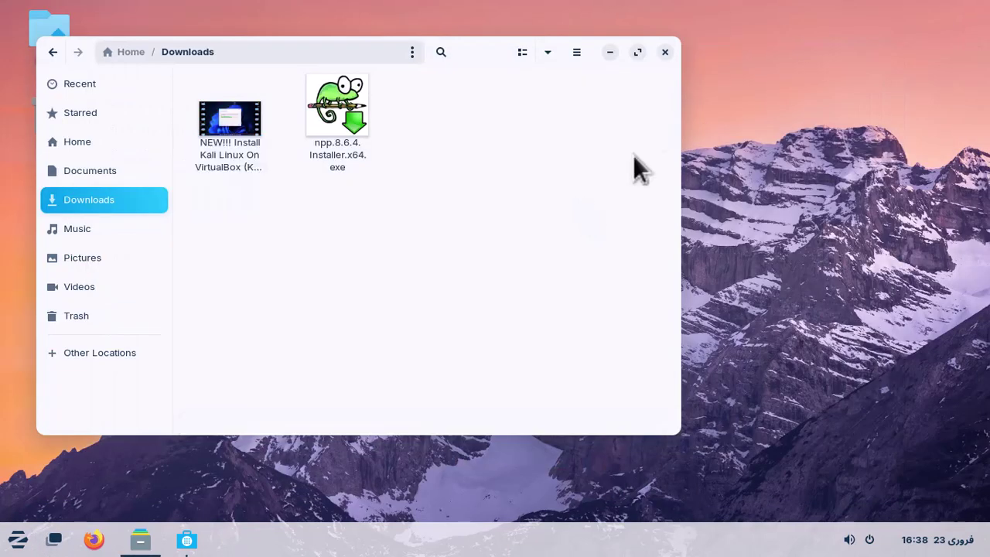
Close the Files window and launch Zorin Appearance from the app menu.
click(665, 52)
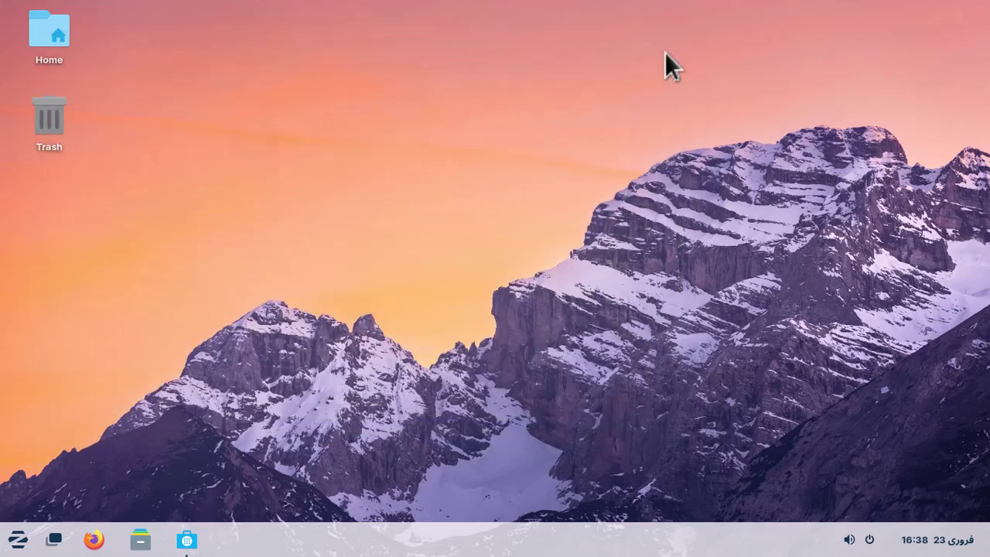
click(18, 539)
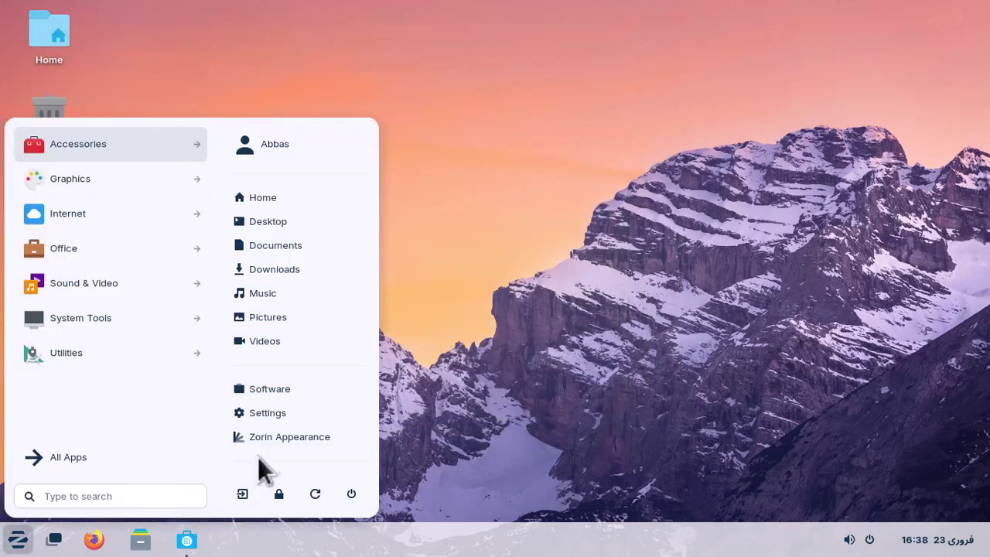
click(280, 439)
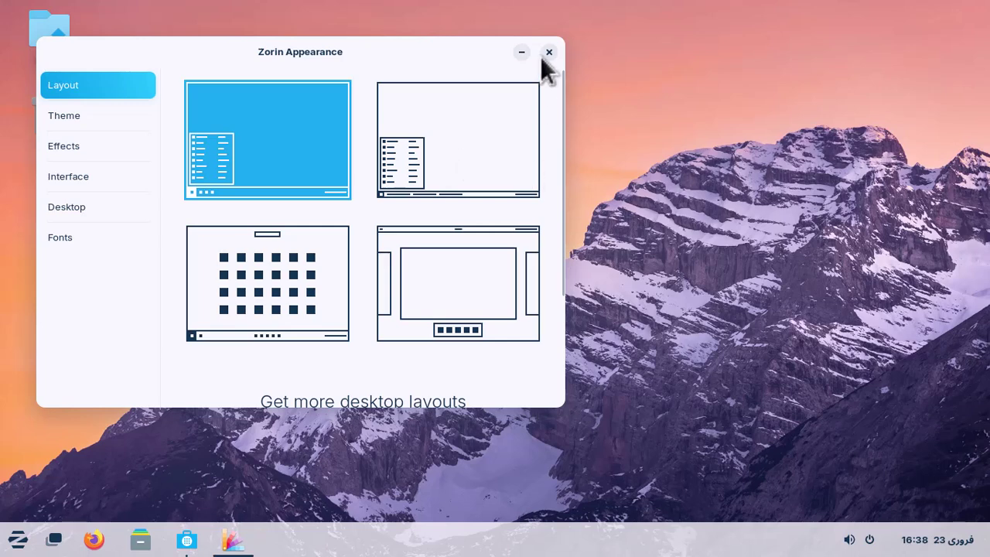
Try the second and top-bar layouts, restore the original first layout, then show Theme.
drag(561, 86, 568, 192)
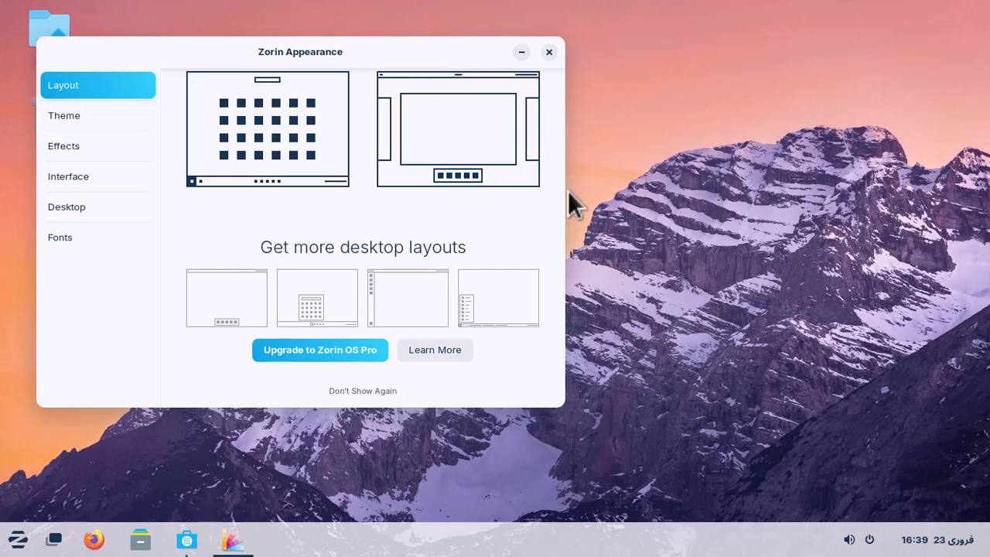
drag(564, 287, 577, 133)
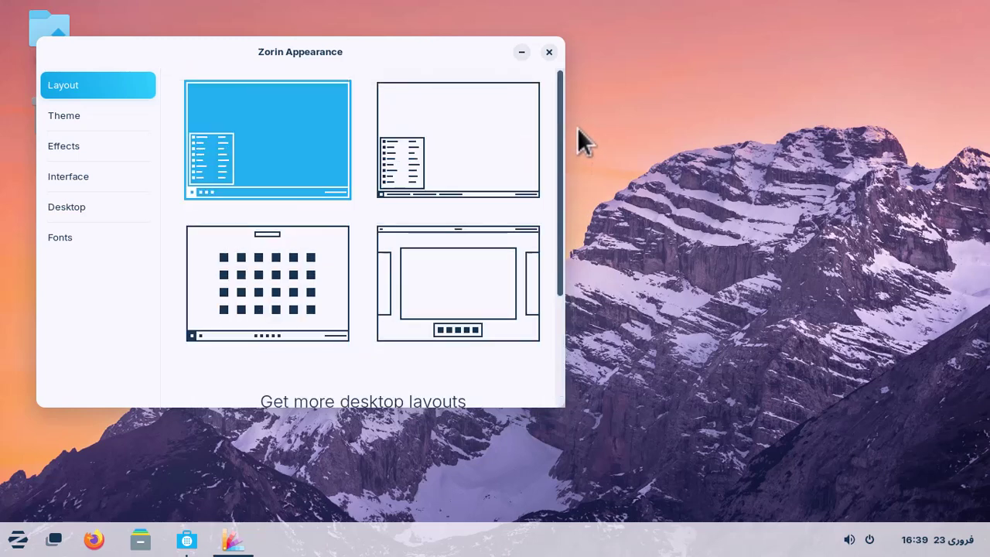
click(447, 170)
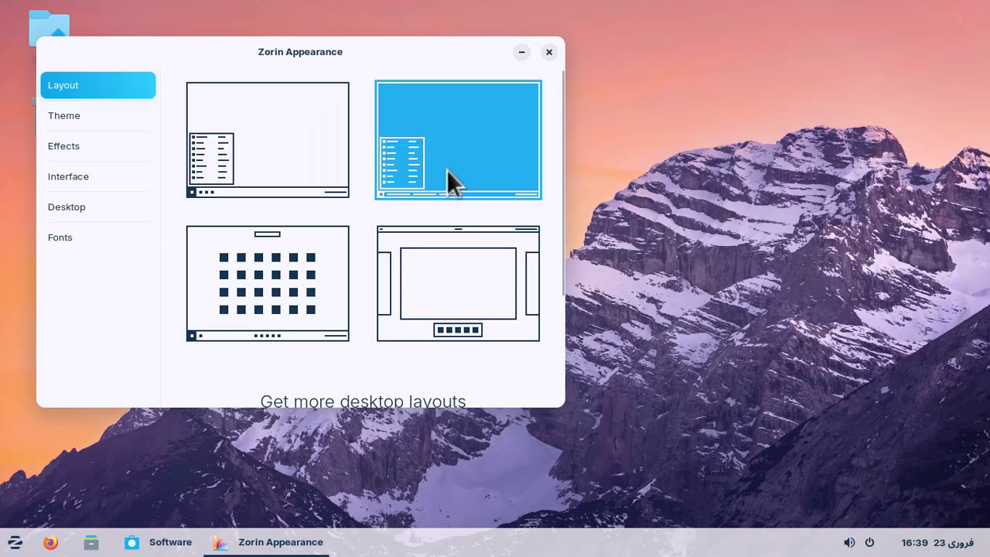
mouse_move(222, 545)
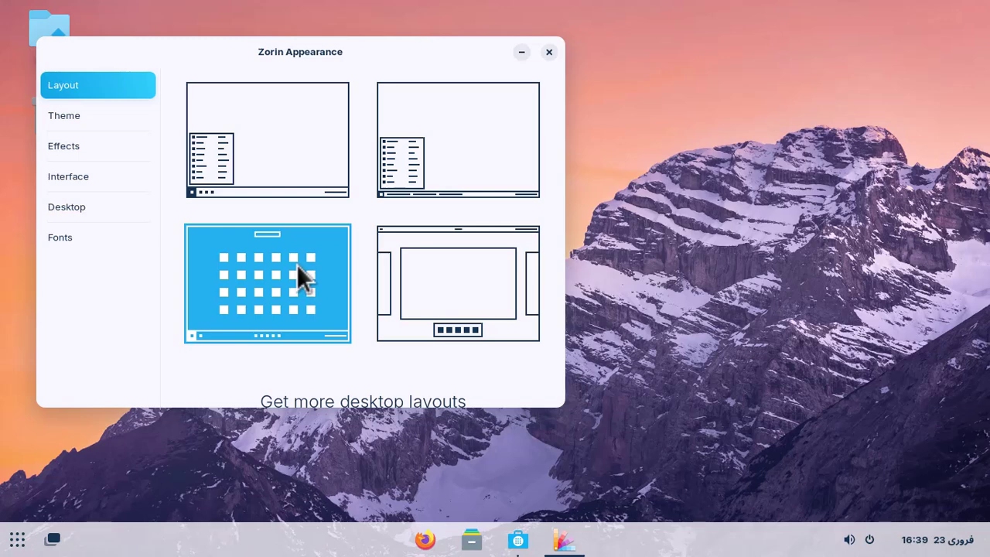
click(476, 290)
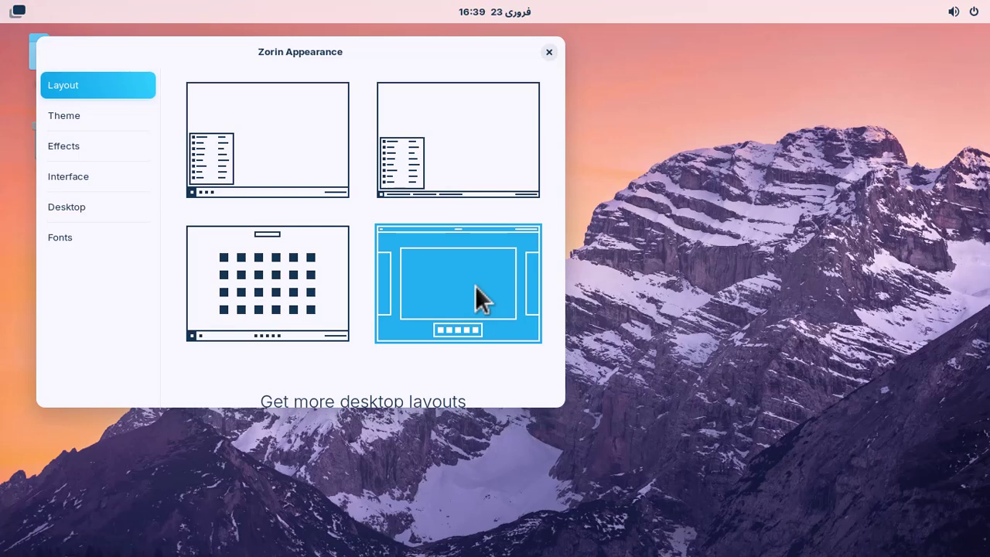
click(247, 167)
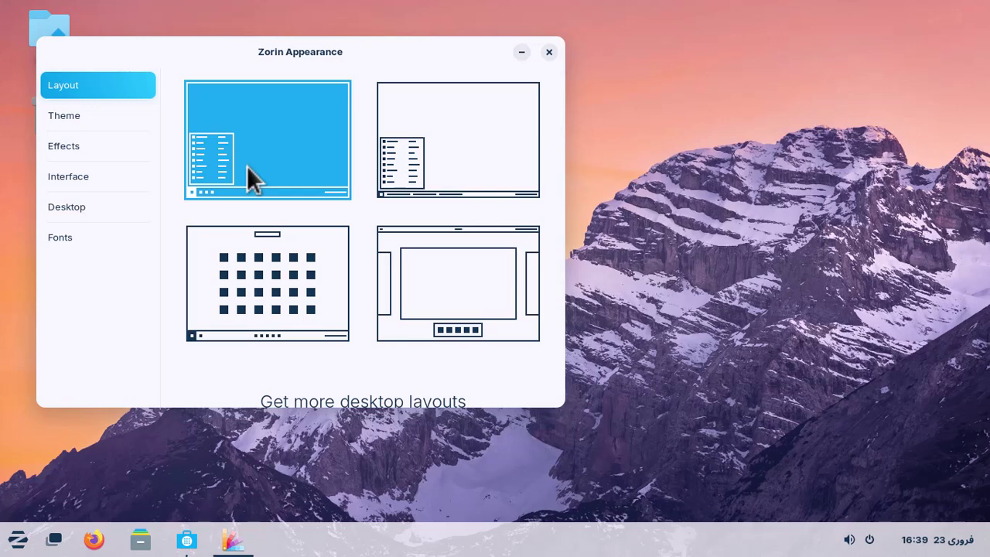
click(70, 123)
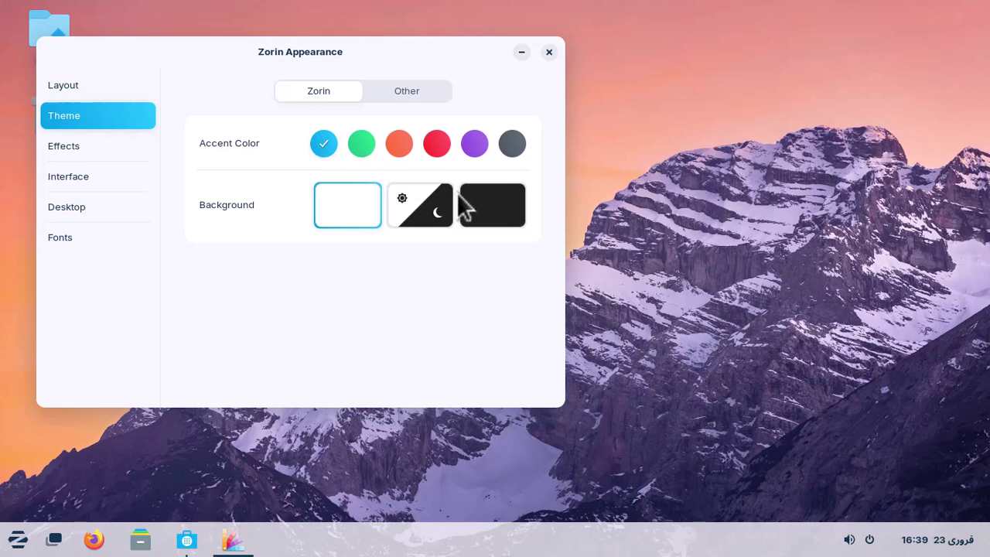
click(415, 198)
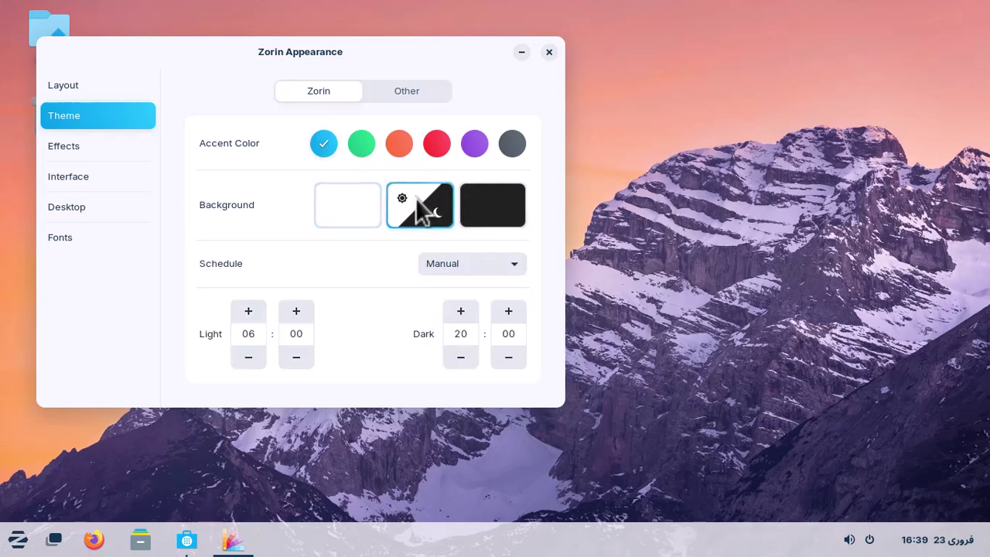
click(476, 206)
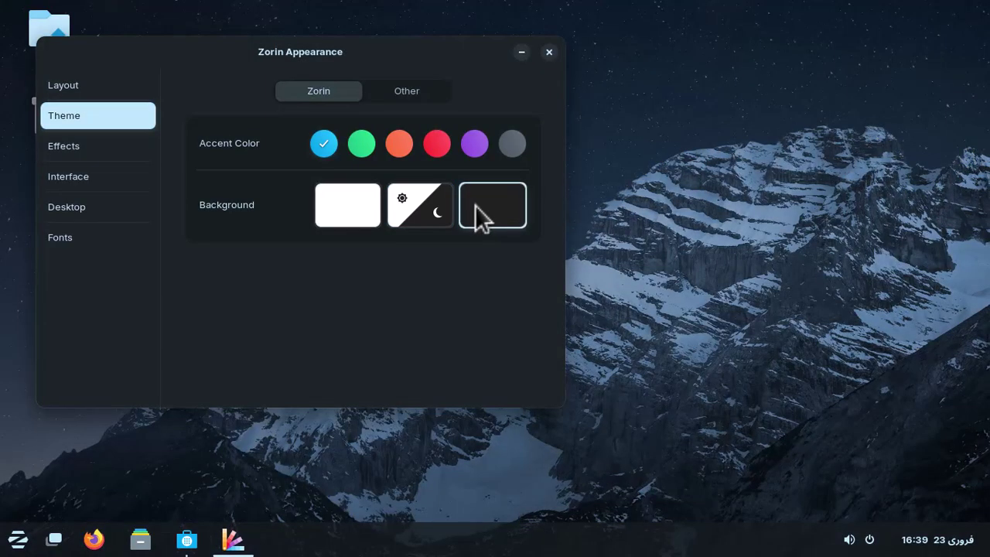
click(350, 215)
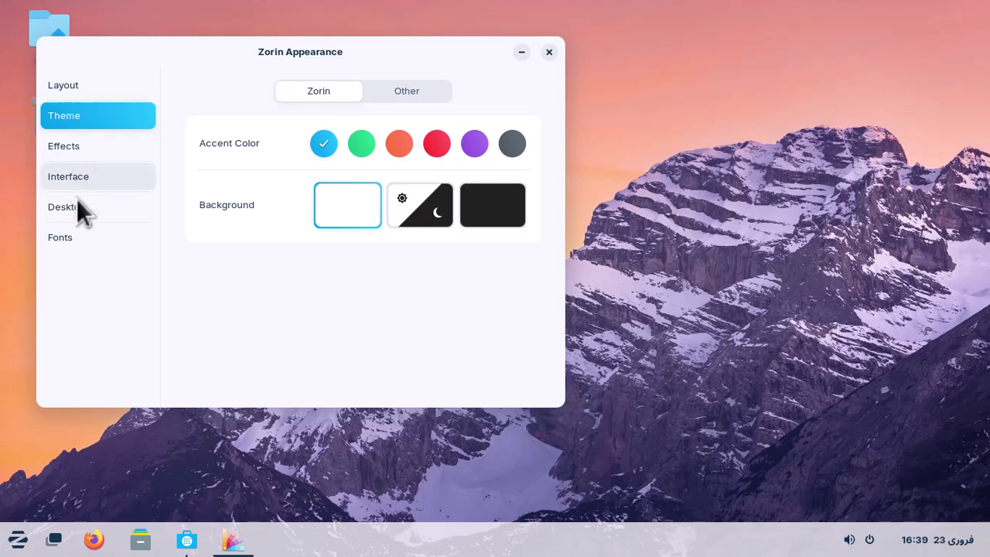
Check the Desktop icon settings, then close Zorin Appearance.
click(77, 206)
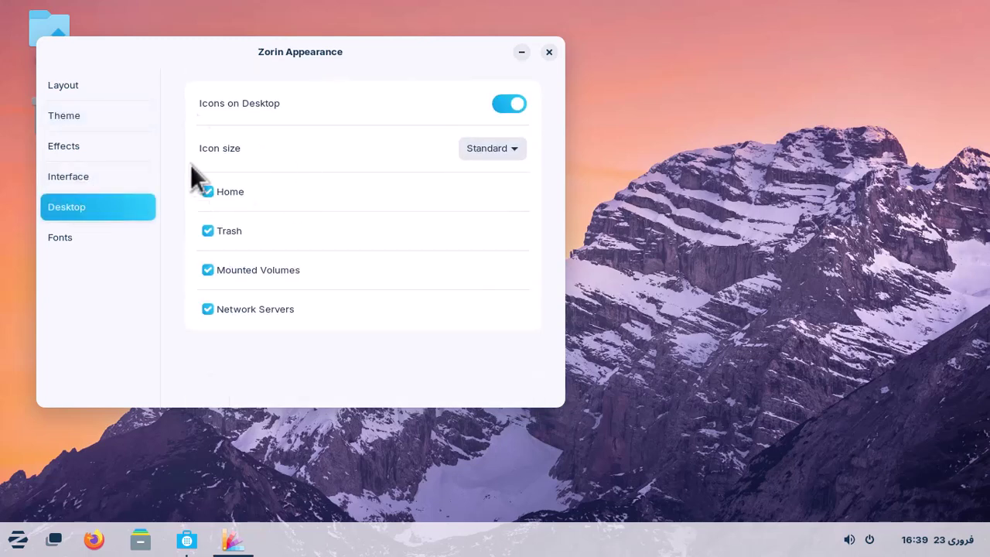
drag(217, 66, 377, 79)
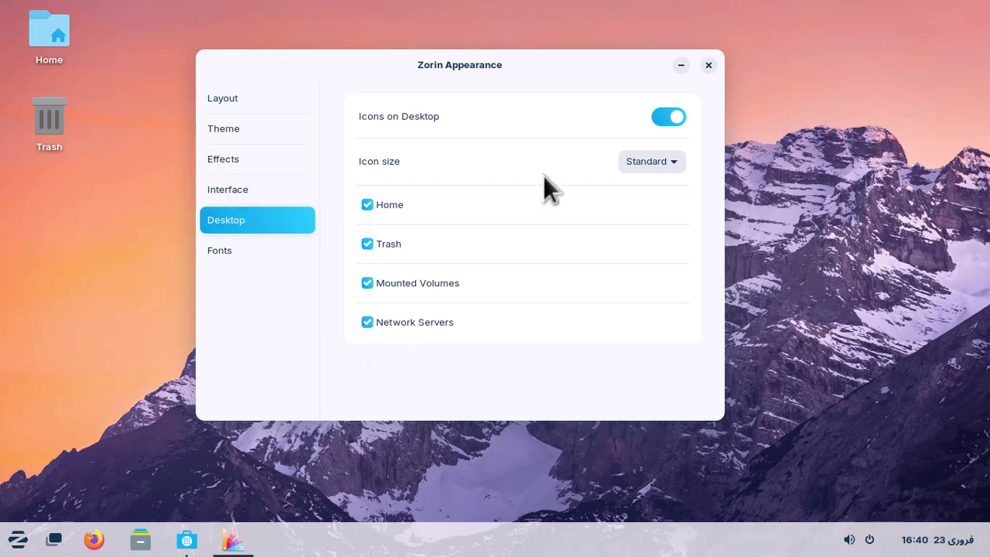
click(709, 64)
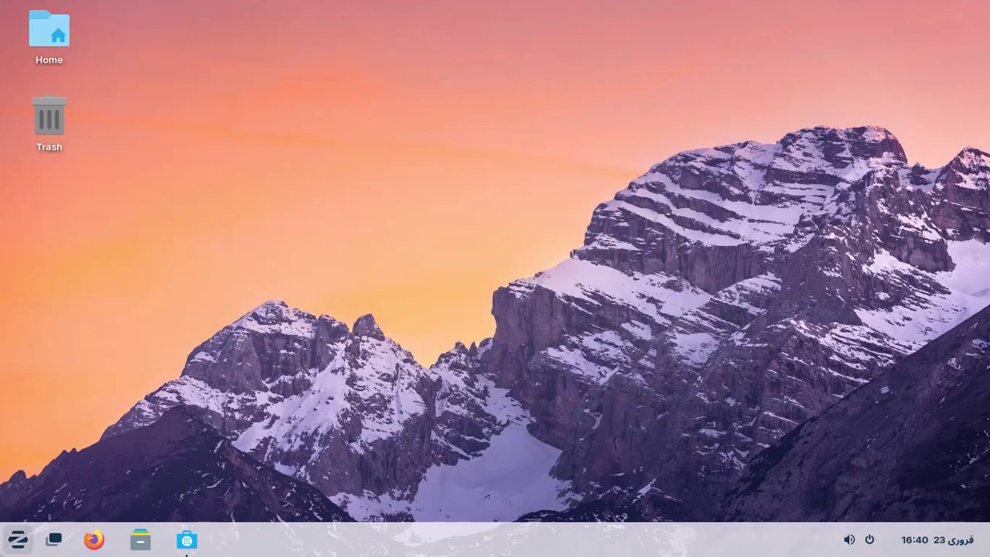
click(18, 539)
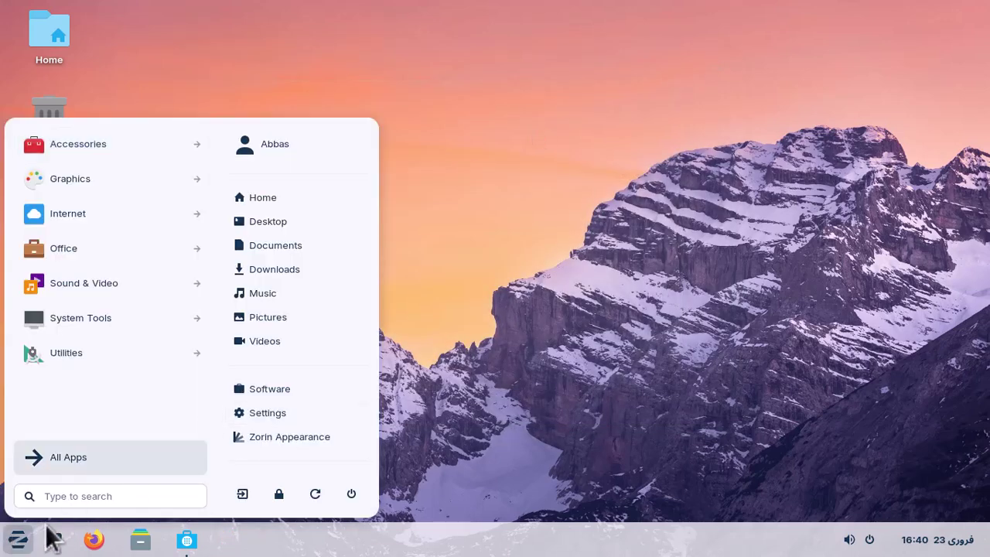
click(253, 411)
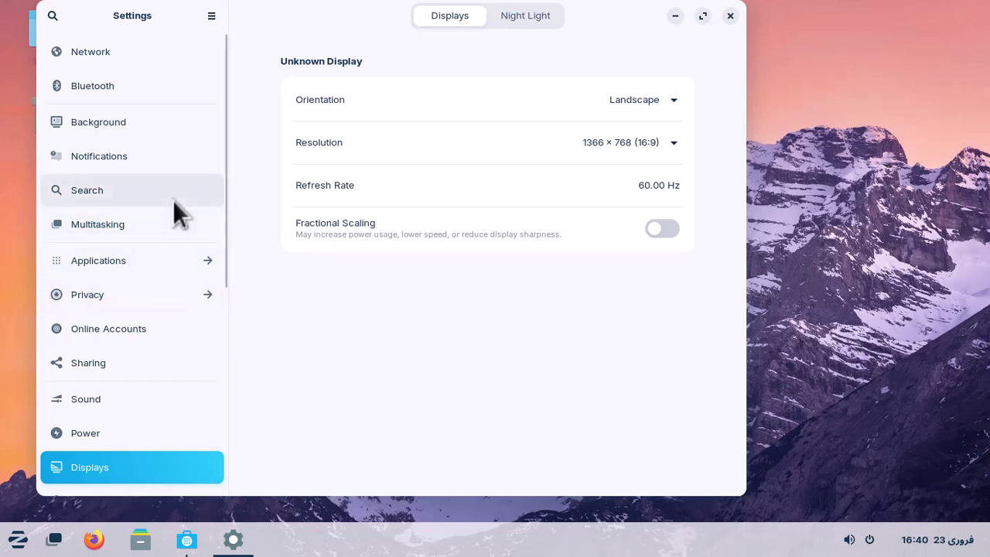
drag(226, 211, 228, 116)
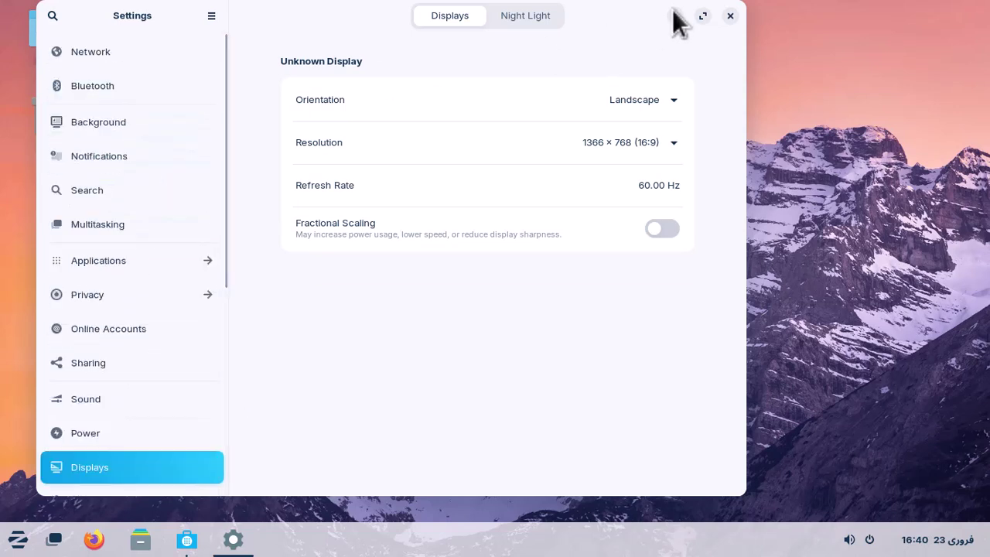
click(730, 16)
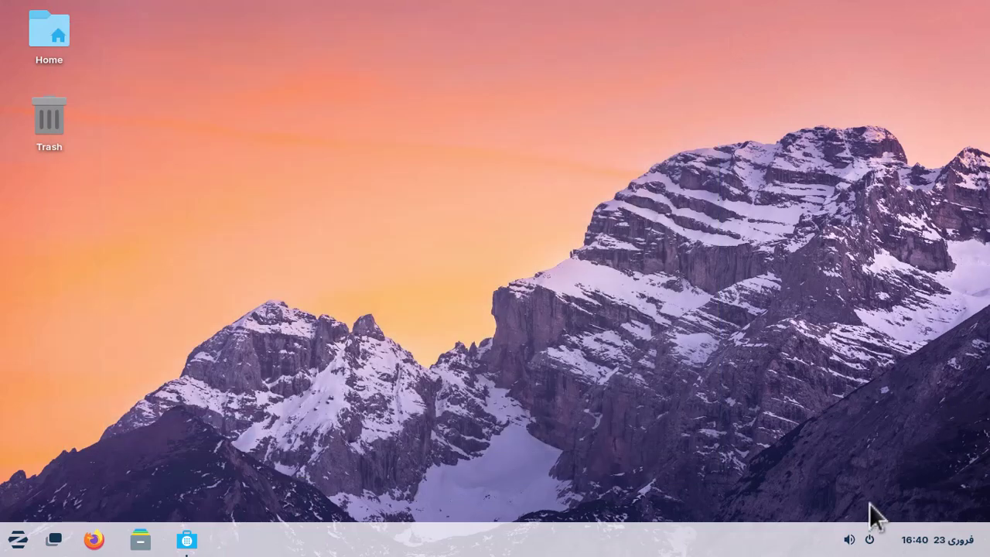
Capture a region screenshot around the Home and Trash icons, then view and close it.
click(870, 542)
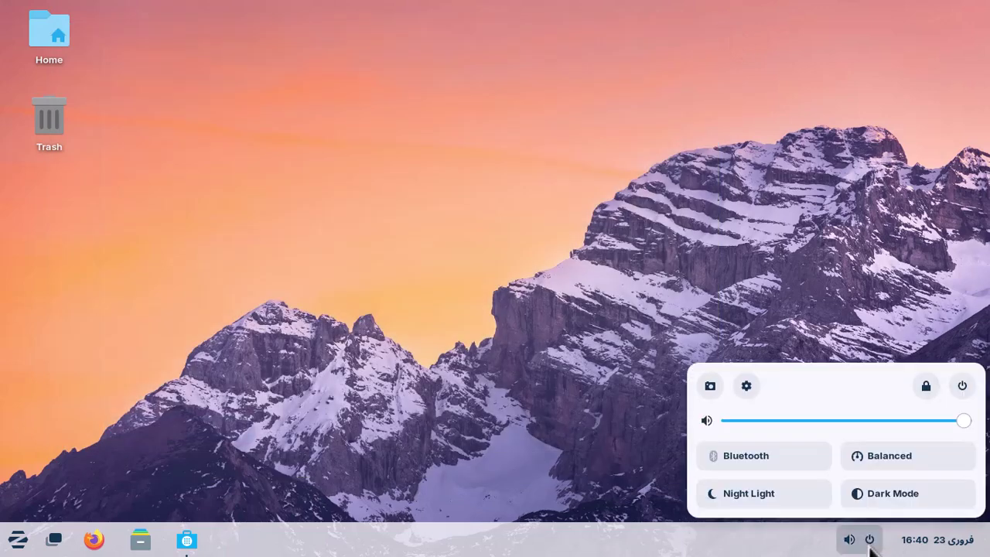
click(710, 386)
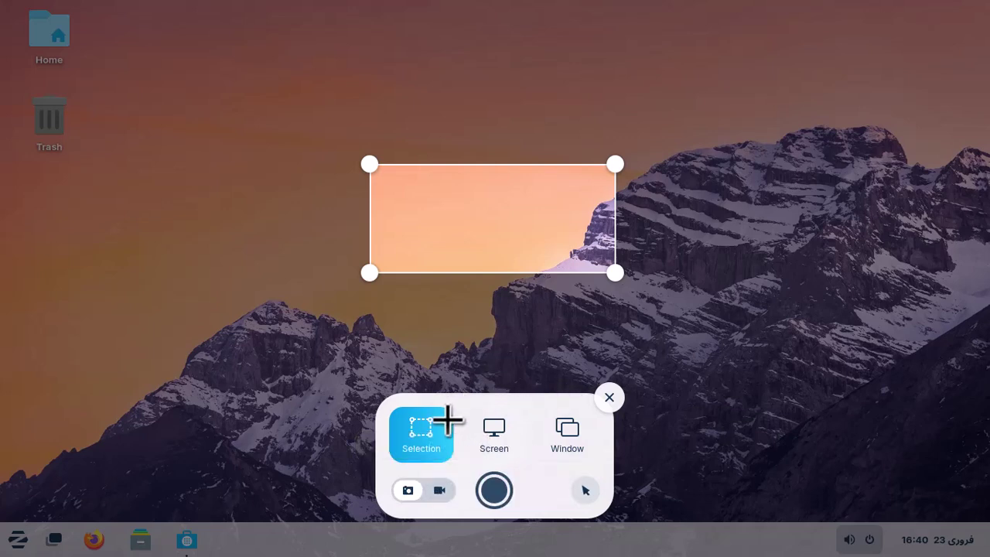
drag(372, 166, 4, 2)
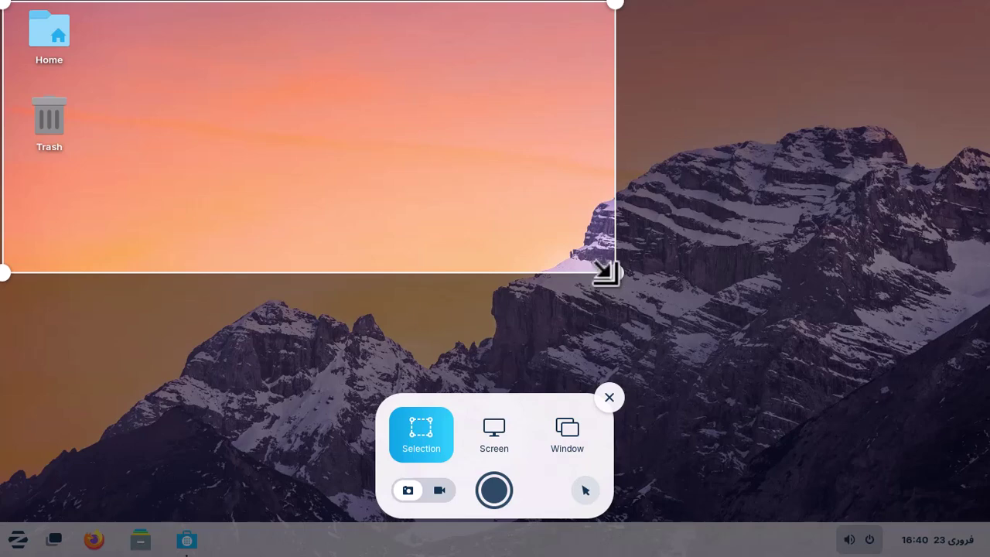
drag(603, 271, 378, 201)
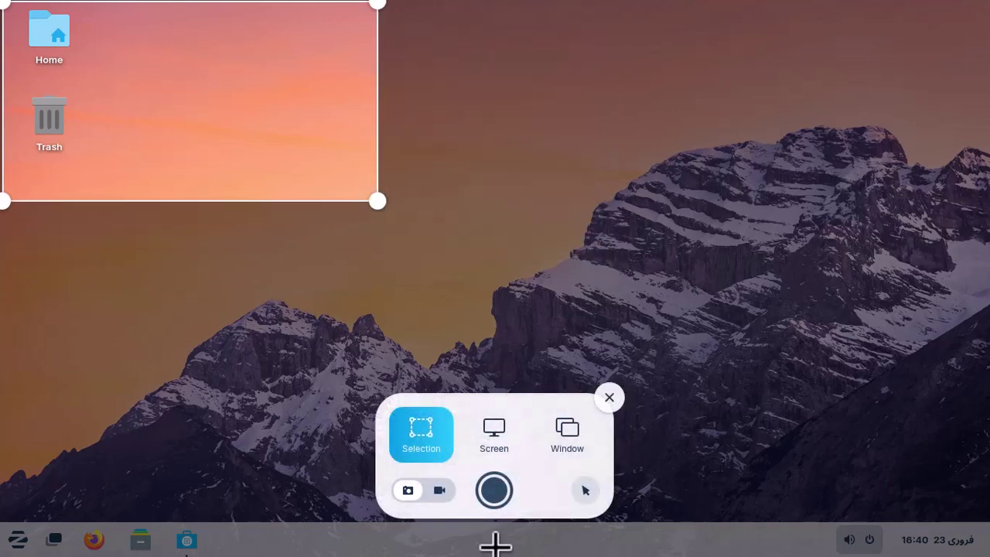
click(492, 502)
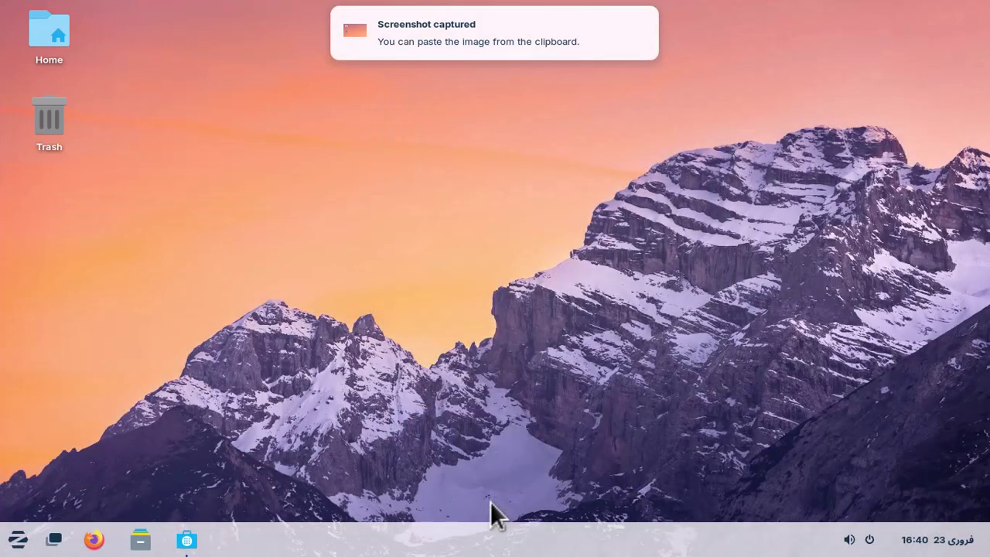
click(453, 27)
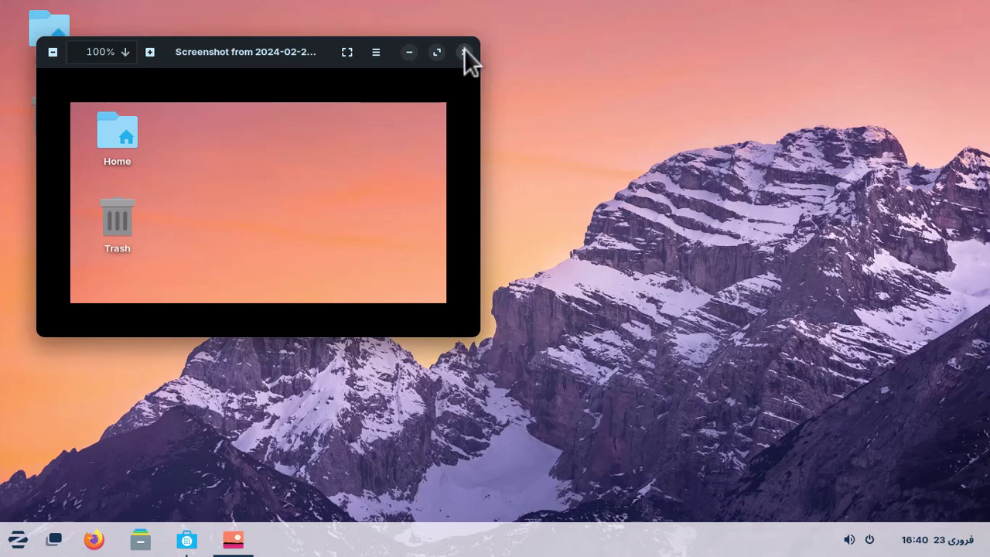
click(463, 51)
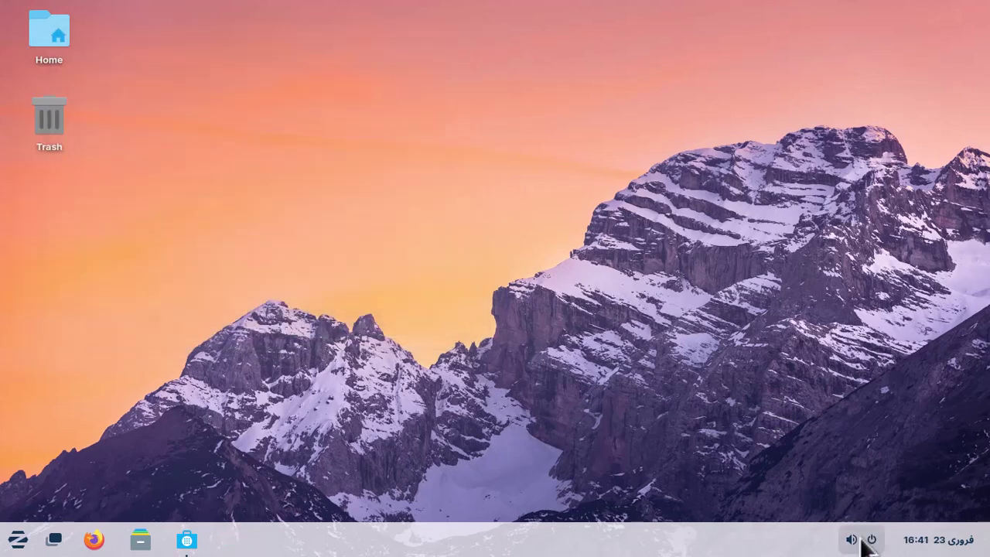
click(861, 538)
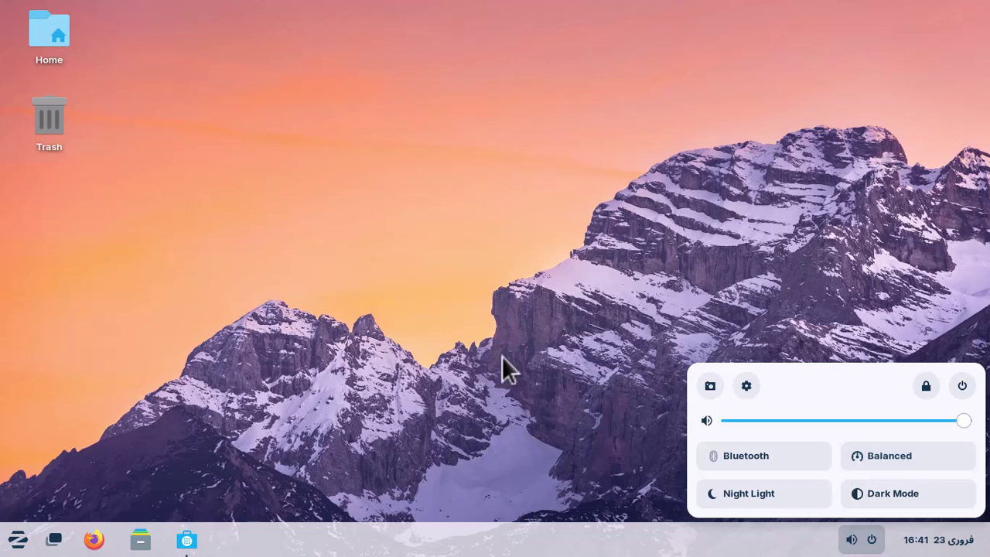
click(870, 539)
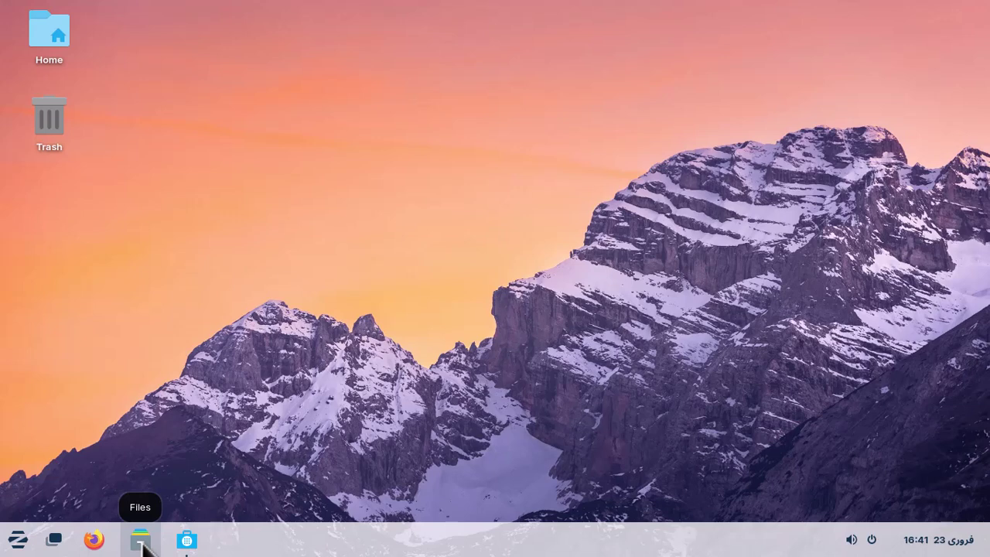
Run npp.8.6.4.Installer.x64.exe from the Downloads folder and pick Install Windows App Support.
click(141, 541)
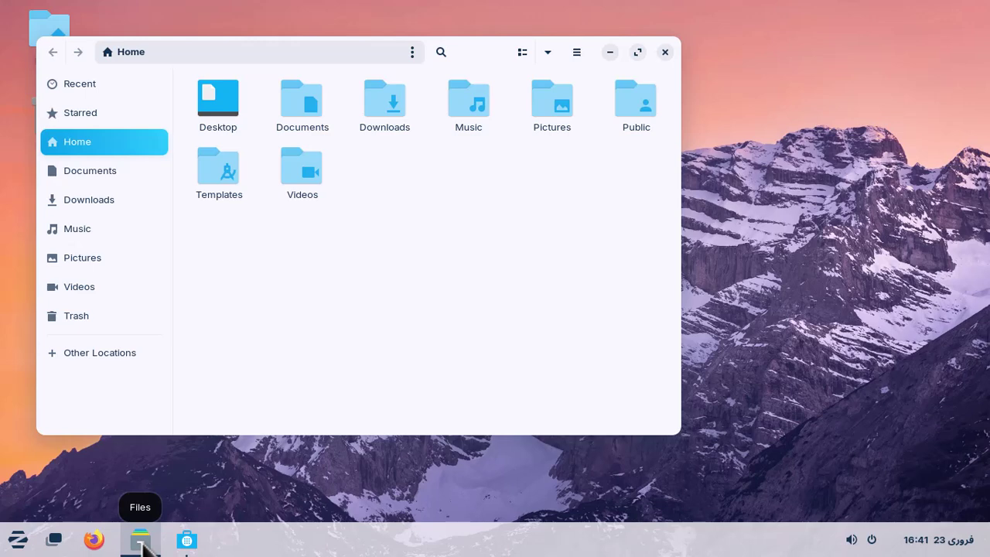
click(91, 199)
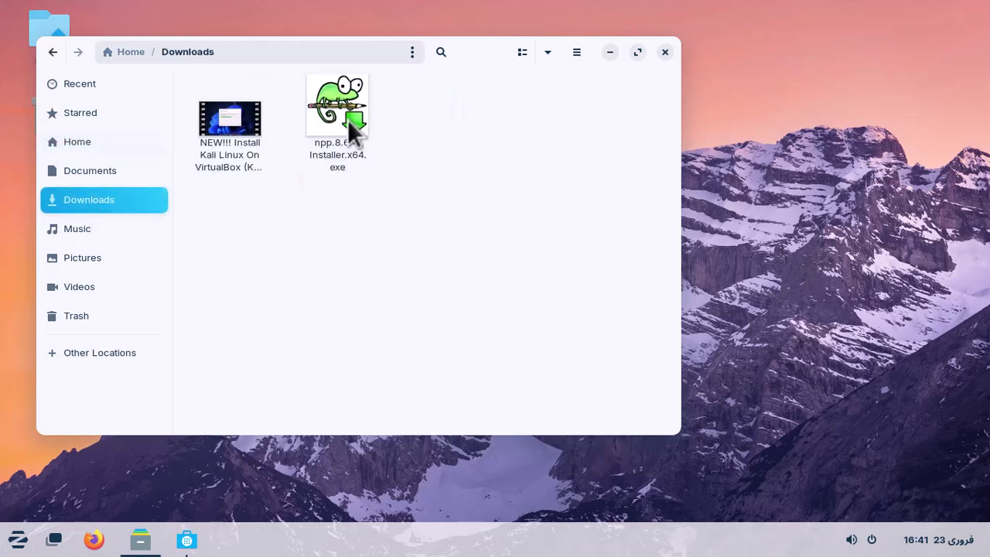
click(348, 119)
double_click(346, 119)
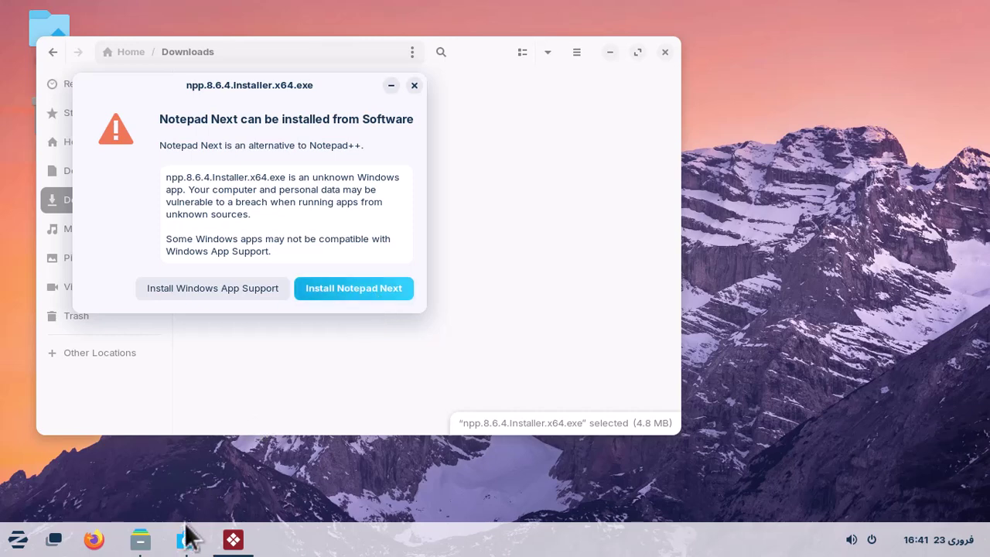
mouse_move(188, 544)
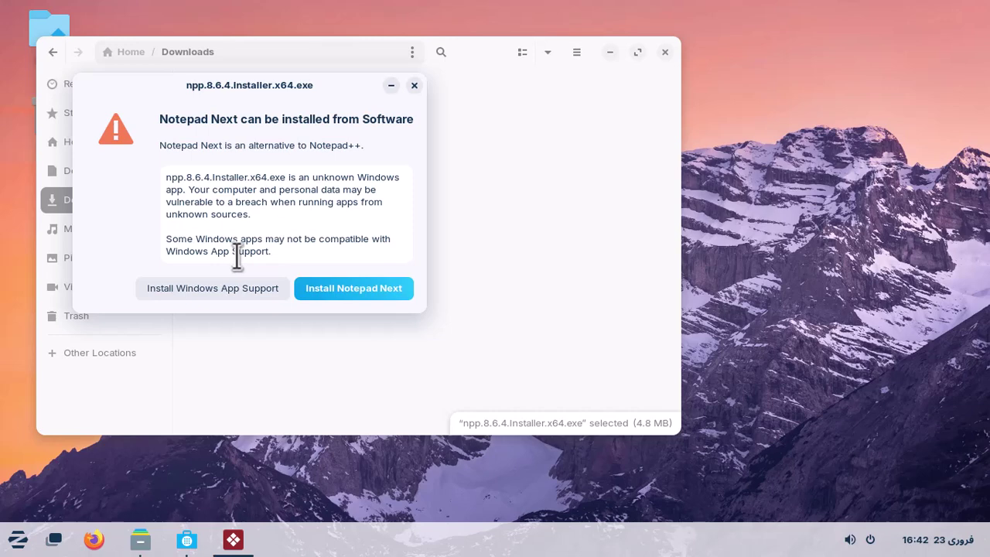
click(213, 288)
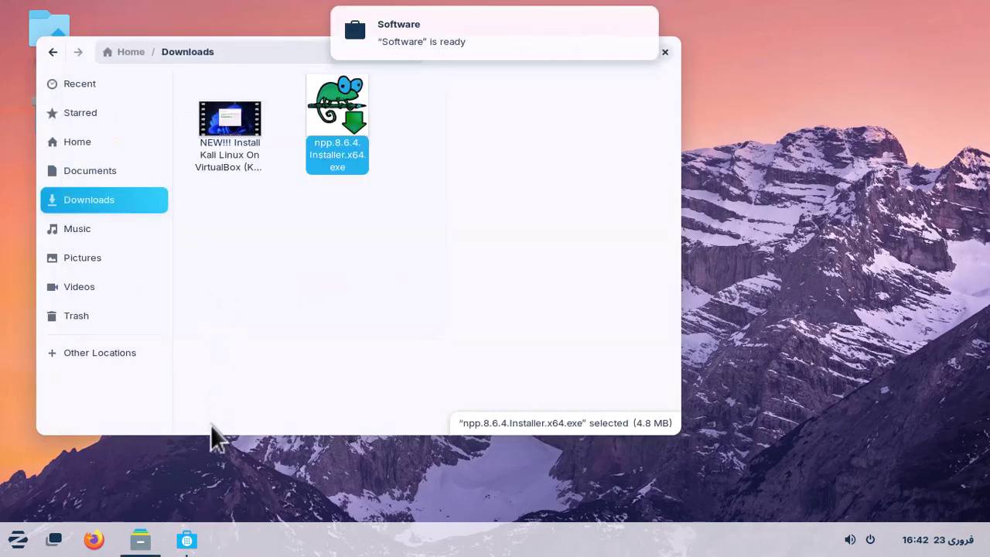
mouse_move(193, 545)
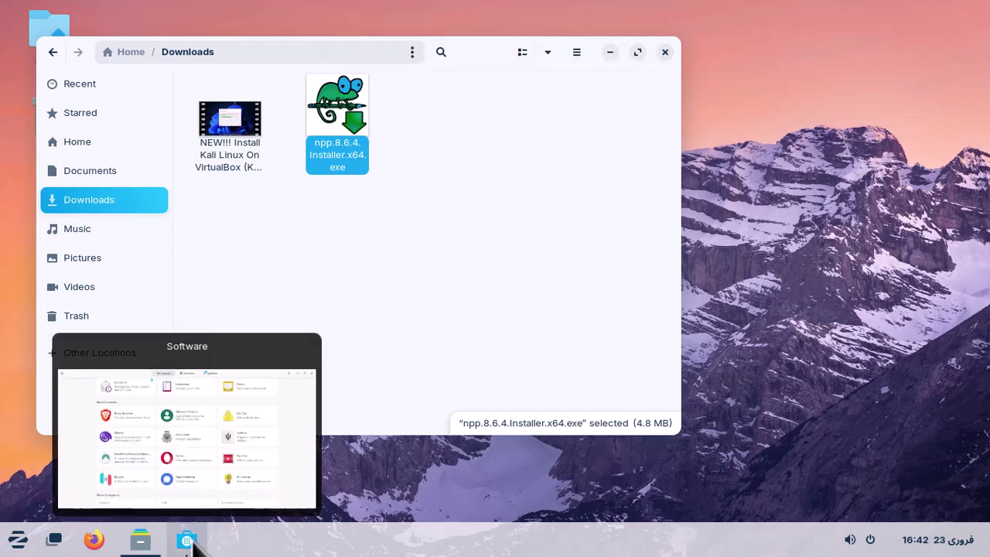
Check Windows App Support's pending install under Installed, then close Software and the Downloads window.
click(192, 544)
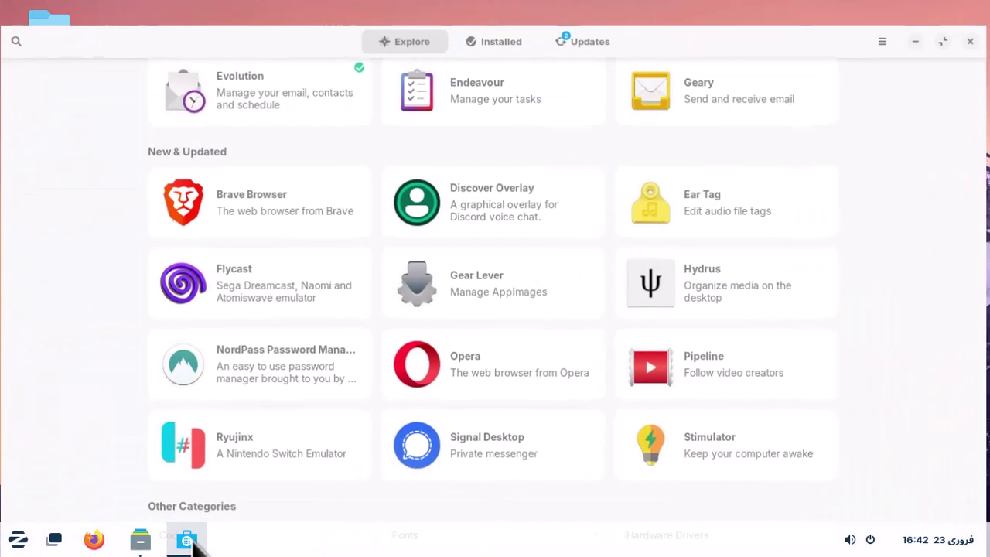
click(488, 48)
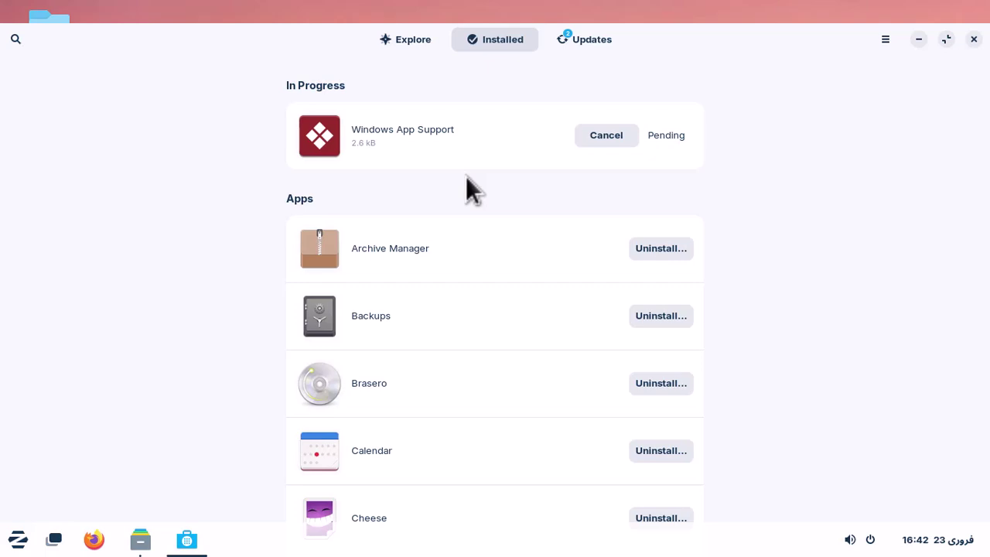
click(466, 176)
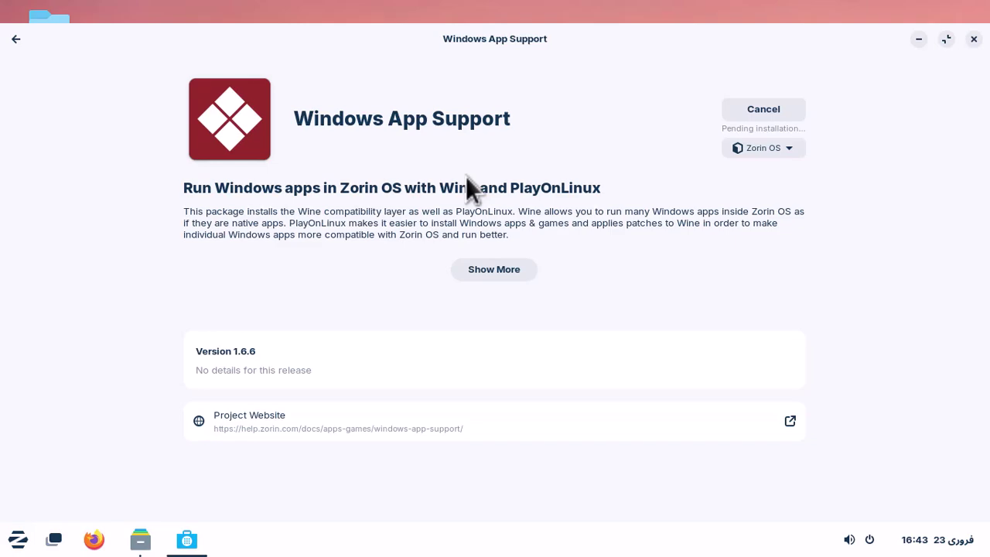
click(974, 40)
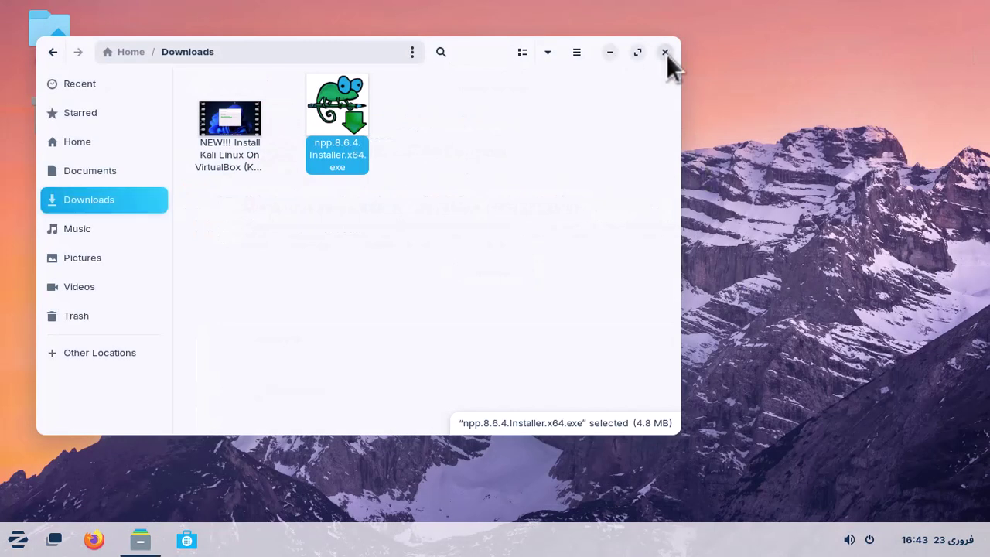
click(665, 53)
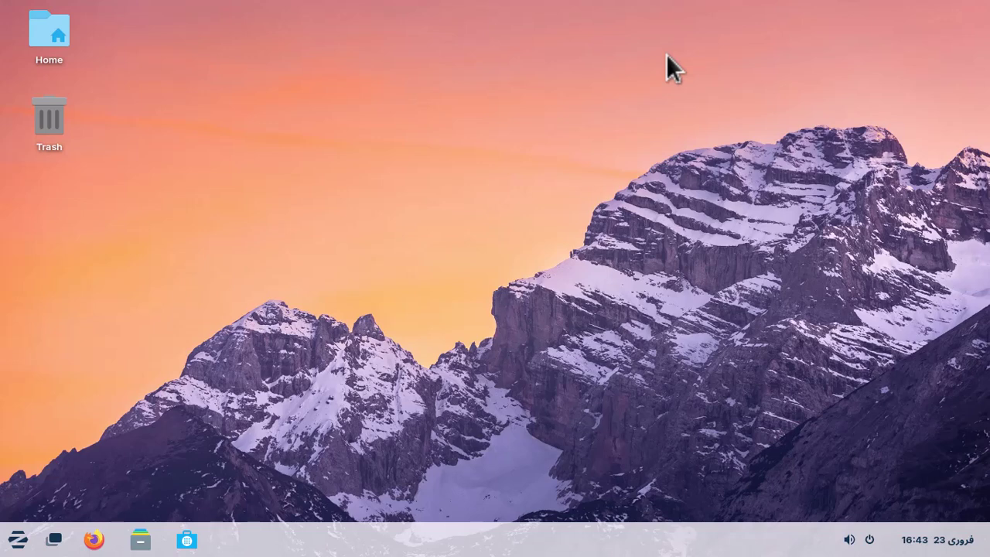